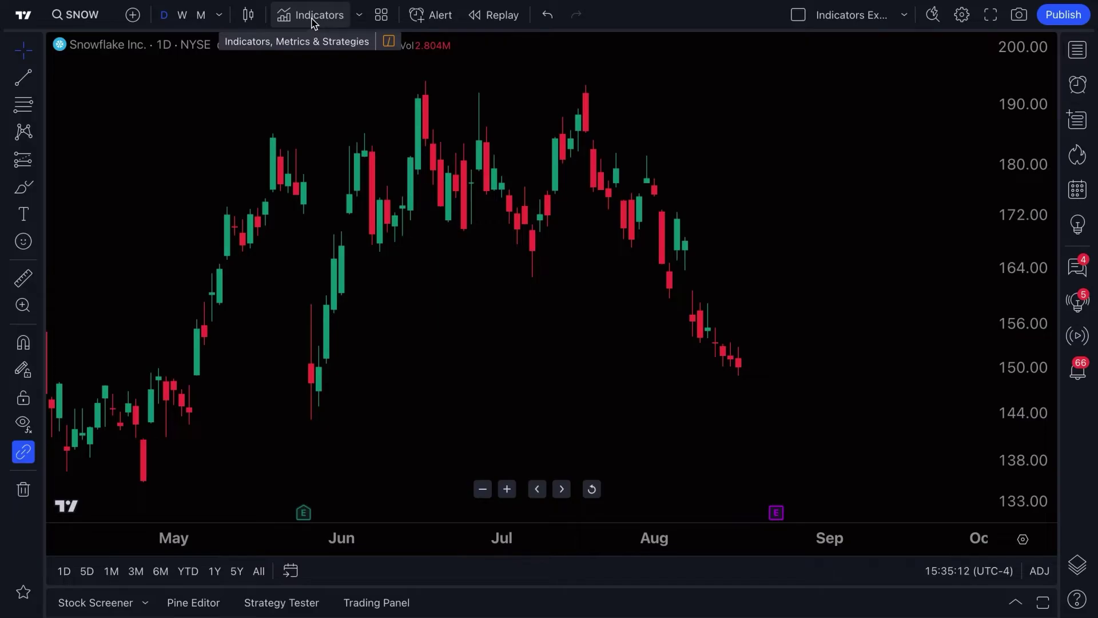
Open the indicator library, reposition it, reopen it and browse Technicals, Financials and Community Scripts
{"action": "left_click", "coordinate": [313, 21]}
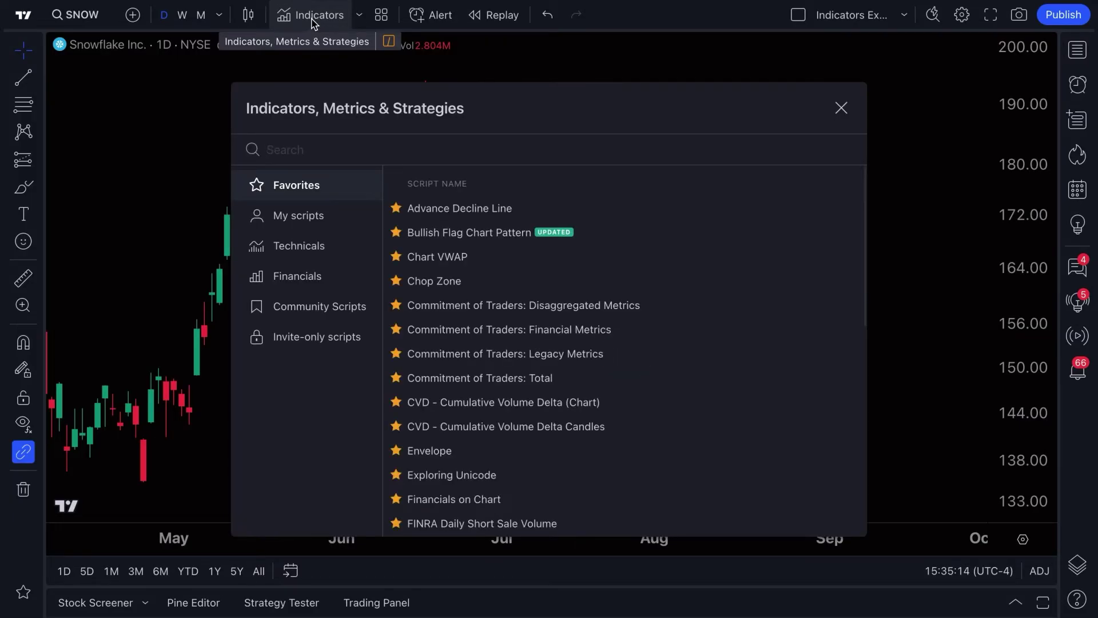
{"action": "left_click_drag", "start_coordinate": [502, 105], "coordinate": [510, 81]}
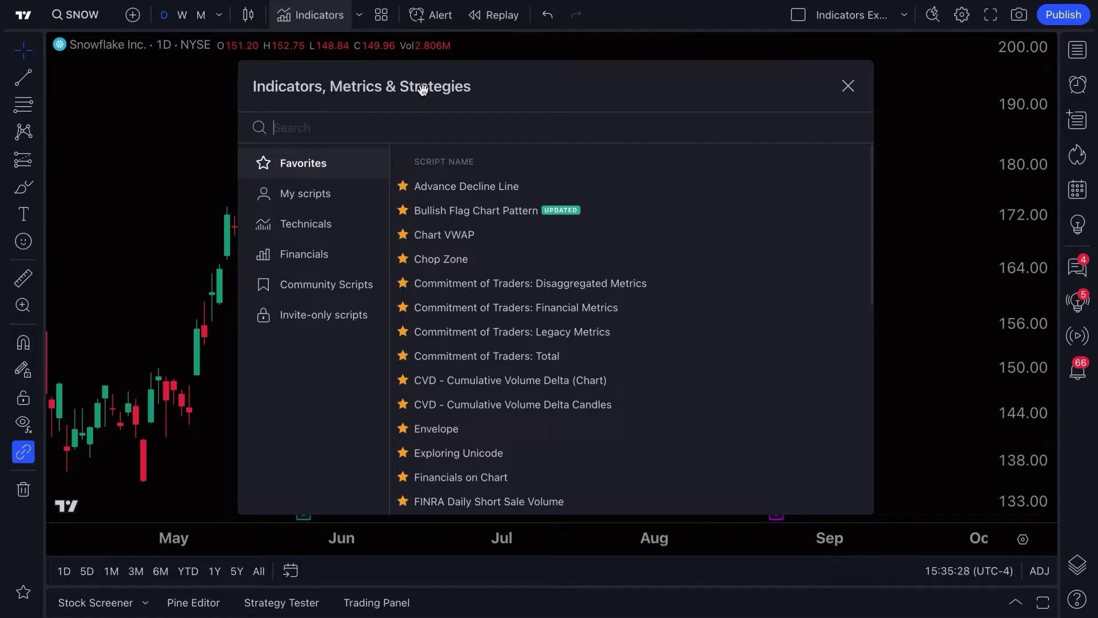
{"action": "left_click", "coordinate": [848, 85]}
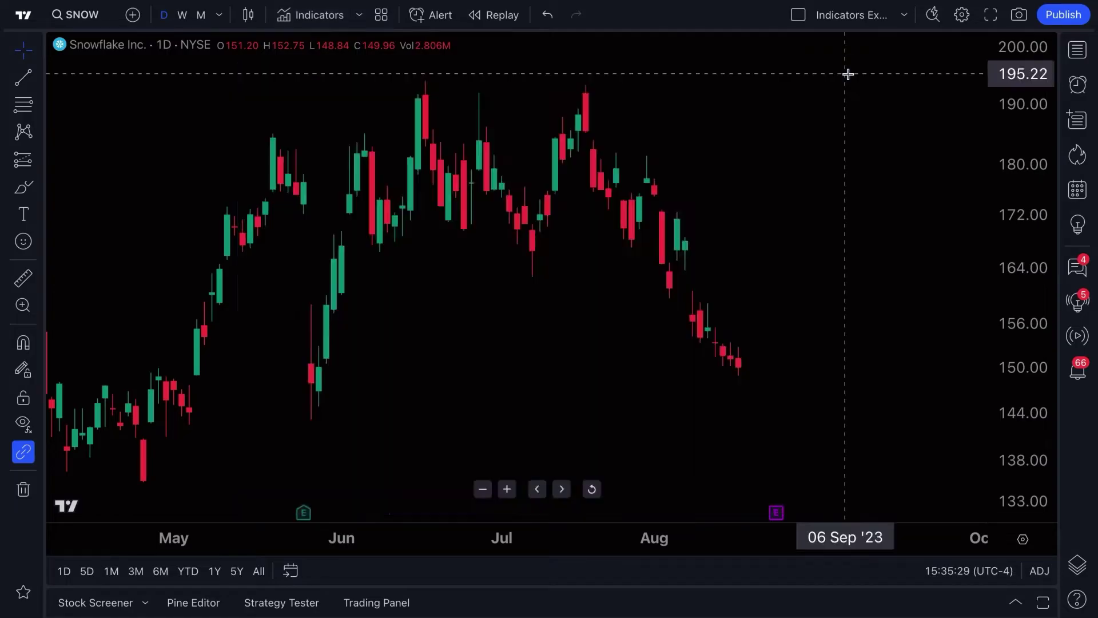
{"action": "left_click", "coordinate": [310, 18]}
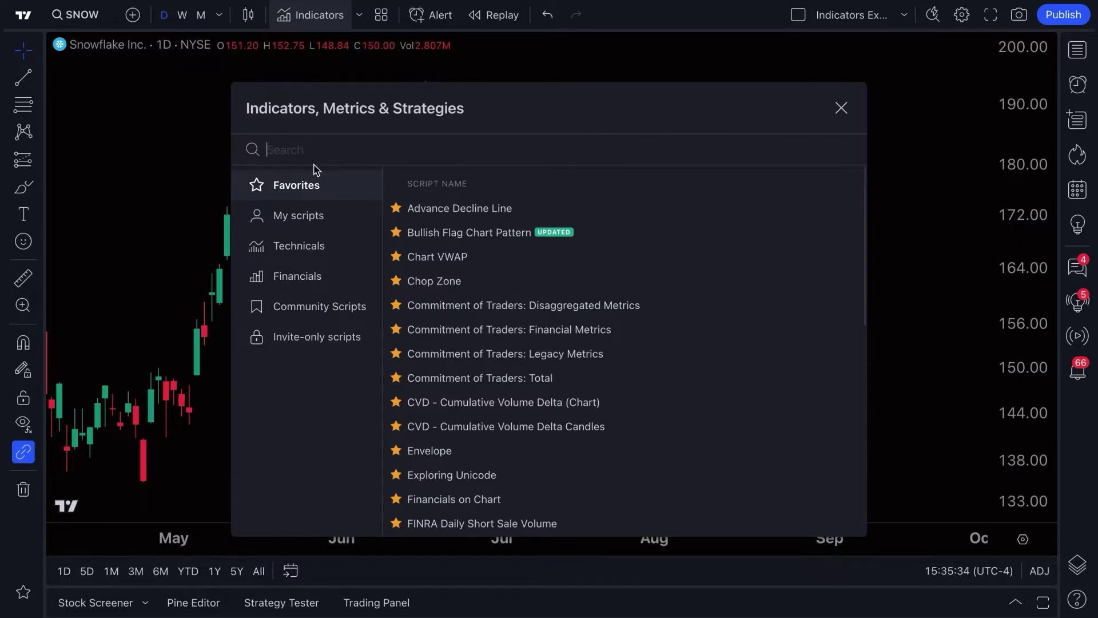
{"action": "left_click", "coordinate": [308, 252]}
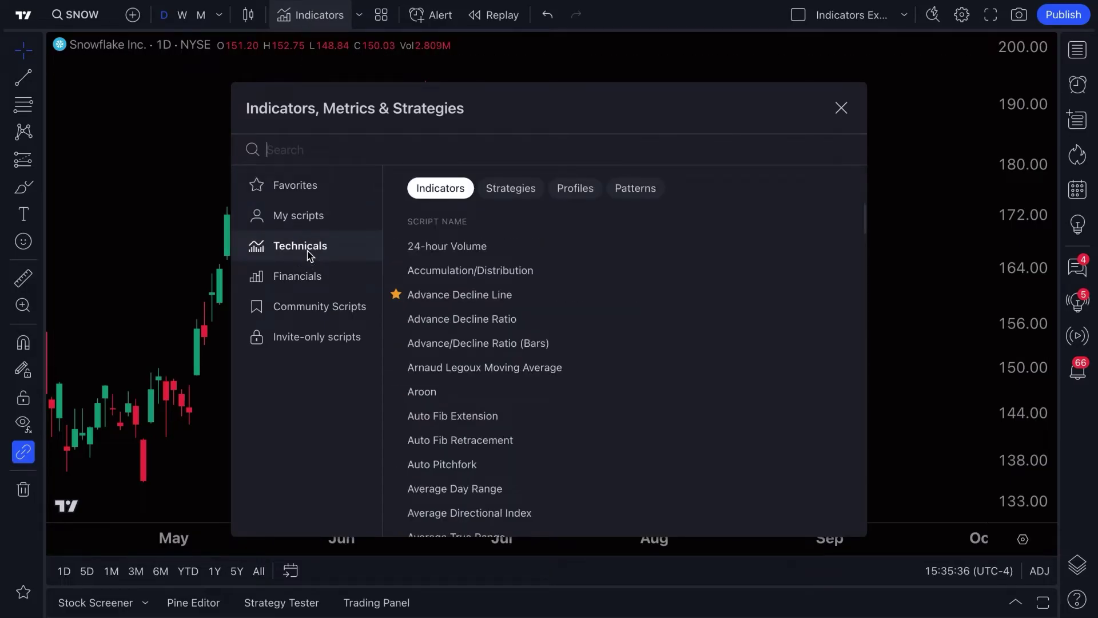
{"action": "left_click", "coordinate": [306, 281]}
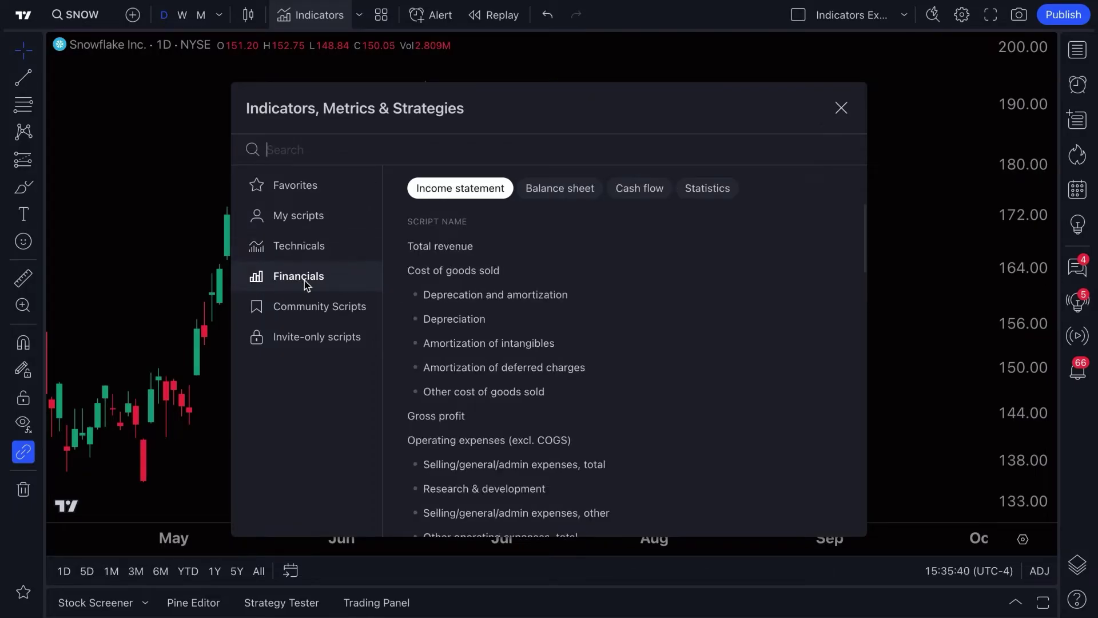
{"action": "left_click", "coordinate": [318, 308]}
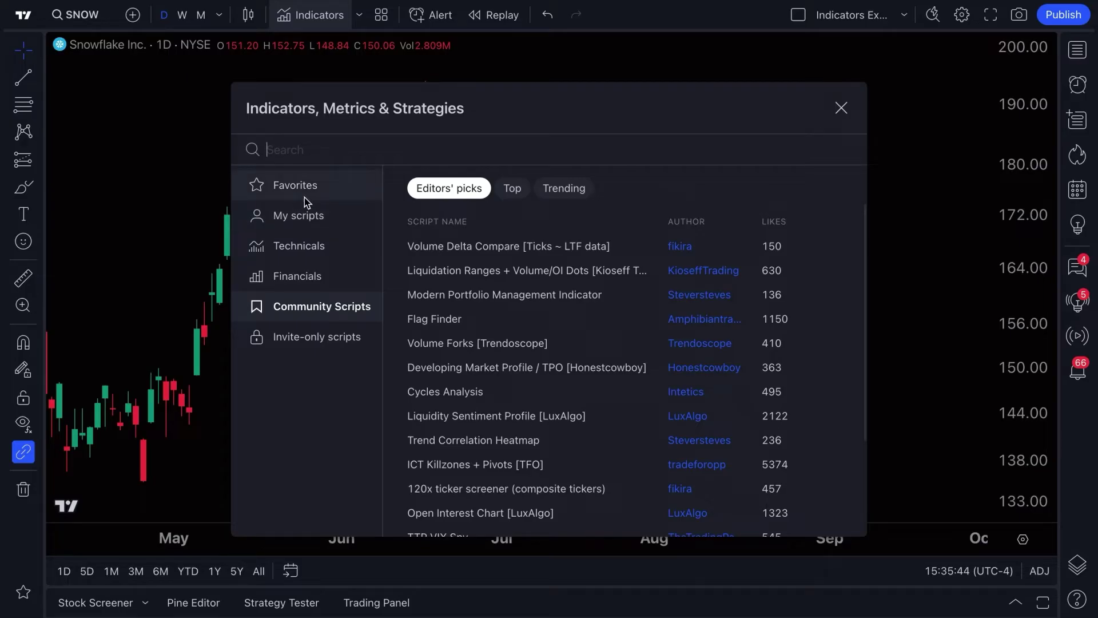
{"action": "left_click", "coordinate": [307, 246]}
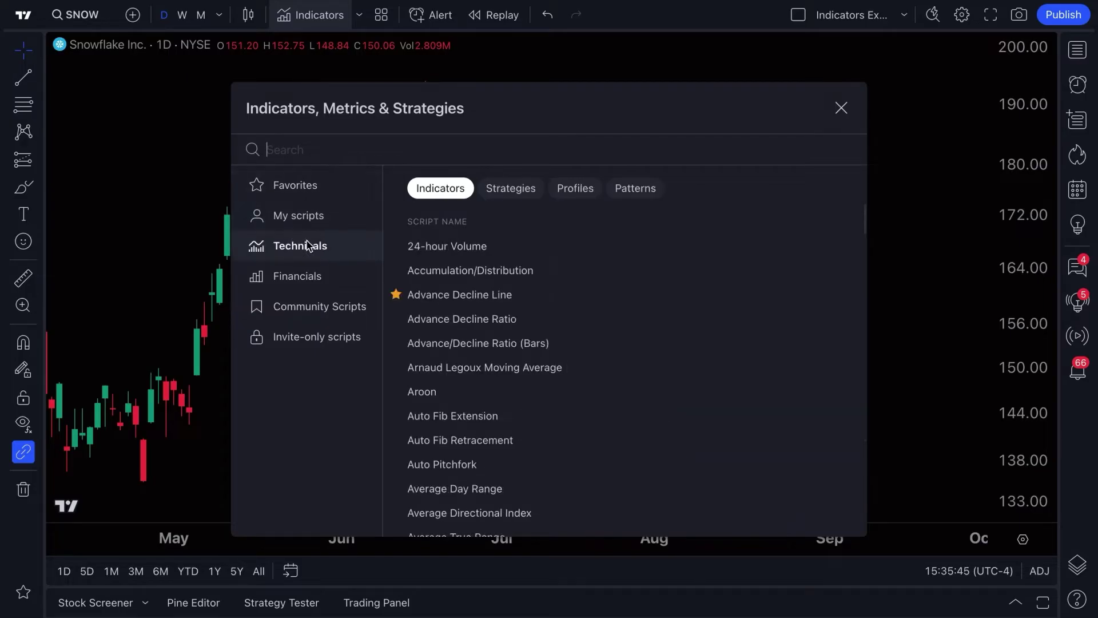
Preview the Strategies, Volume profile and Chart patterns lists, then close the library
{"action": "left_click", "coordinate": [522, 196]}
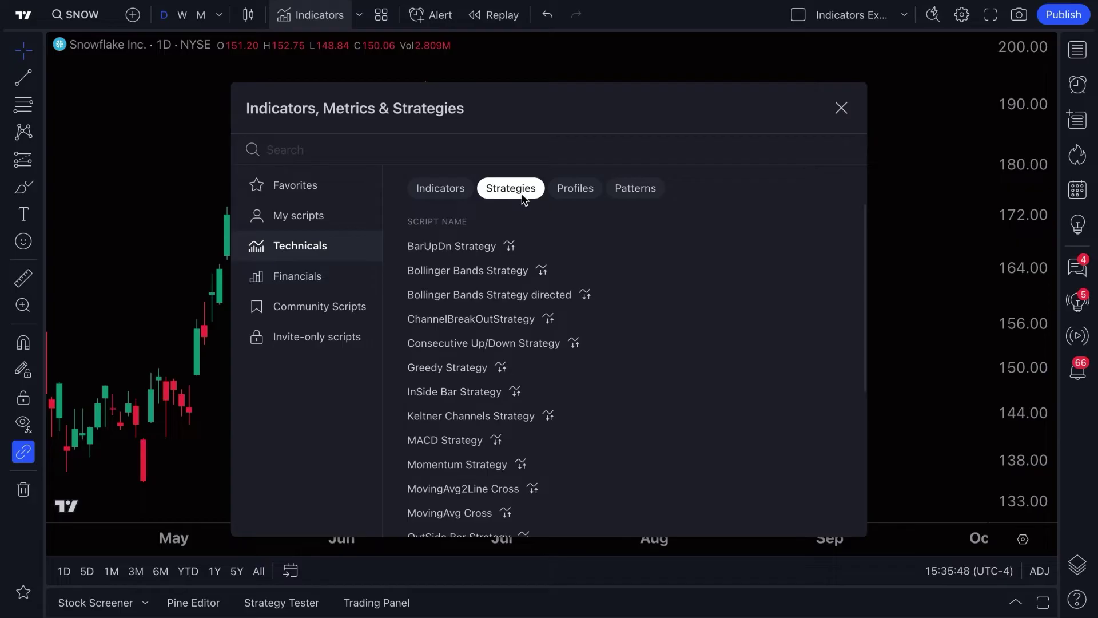
{"action": "left_click", "coordinate": [561, 194]}
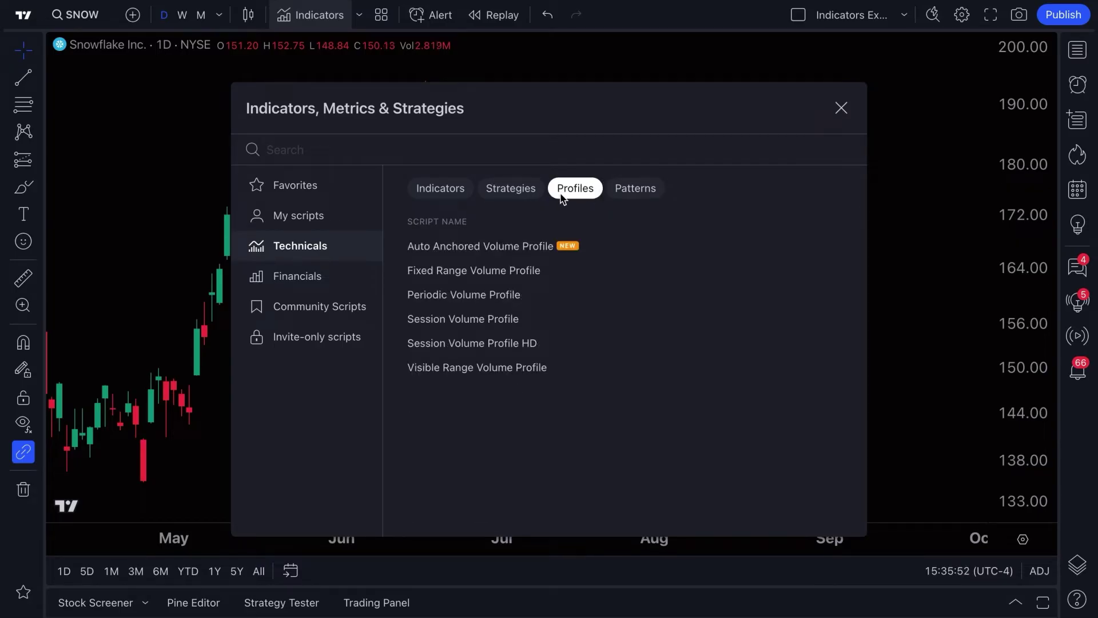
{"action": "left_click", "coordinate": [645, 193]}
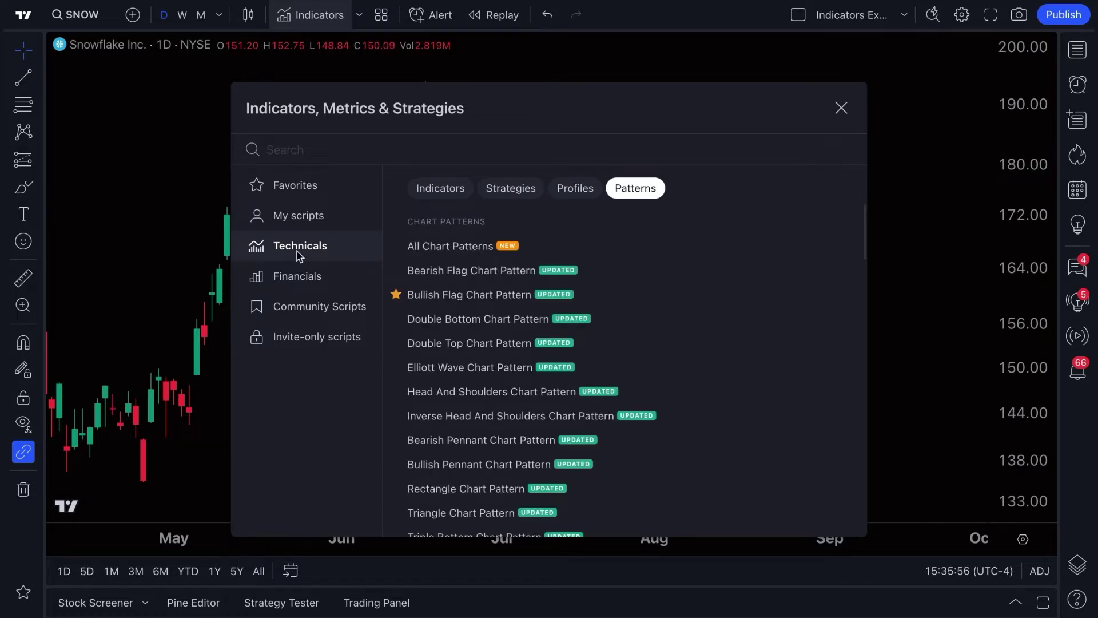
{"action": "left_click", "coordinate": [842, 110]}
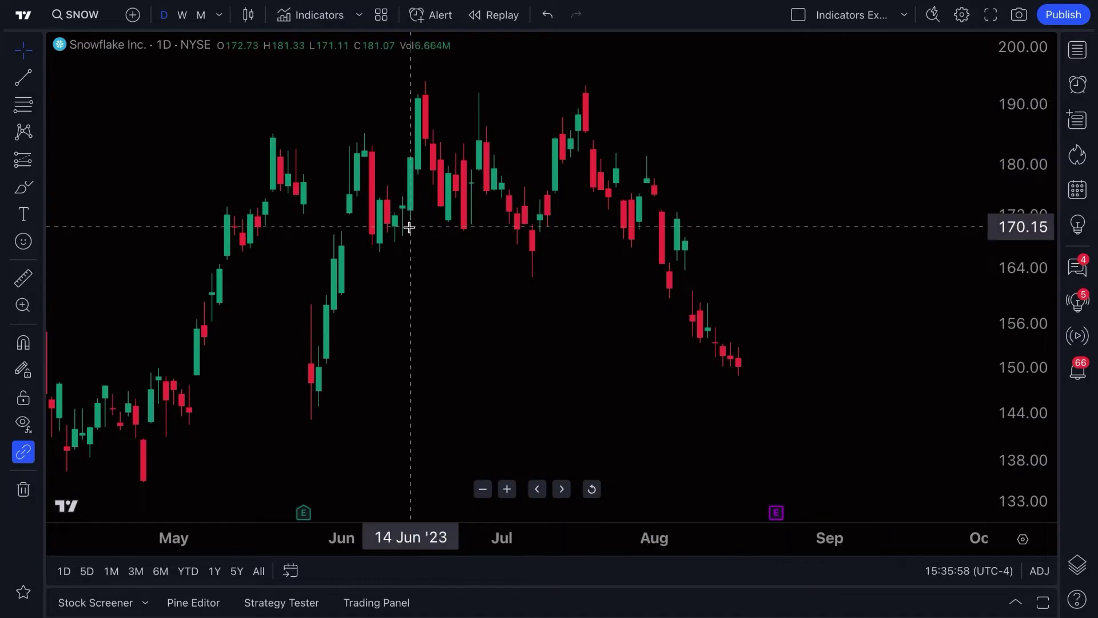
{"action": "scroll", "coordinate": [409, 227], "scroll_direction": "up", "scroll_amount": 1}
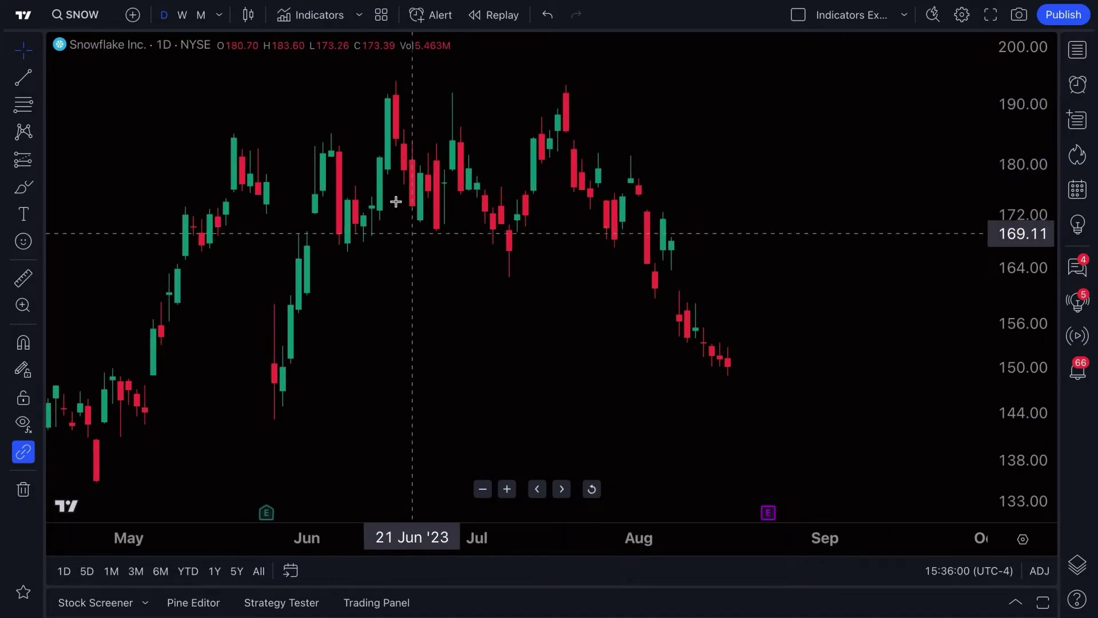
Reopen the library and scroll through the Technicals Indicators list
{"action": "left_click", "coordinate": [298, 20]}
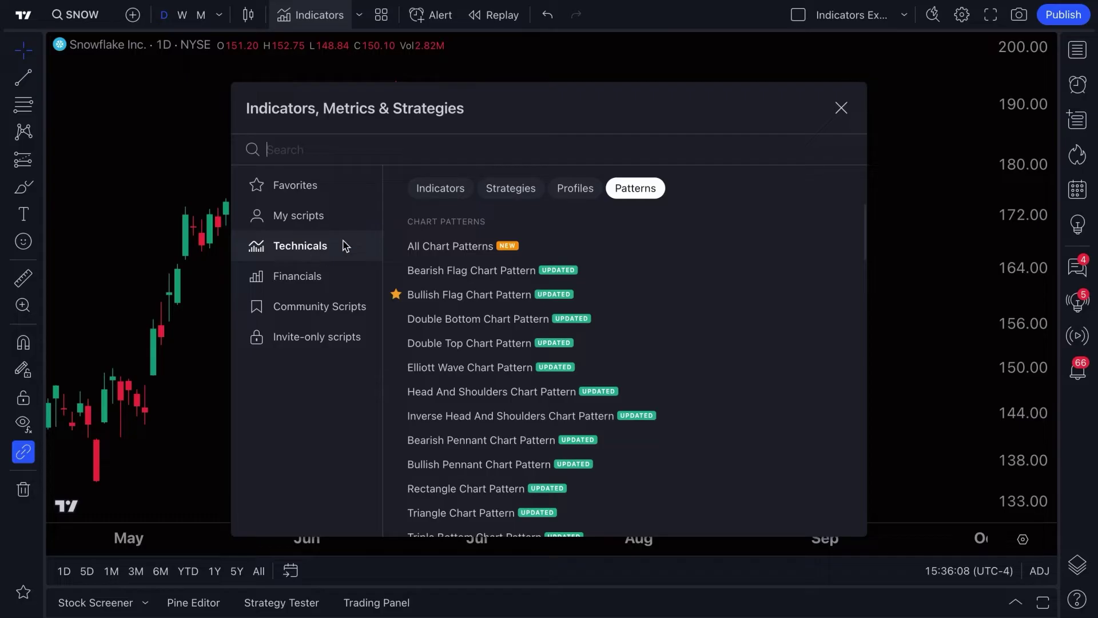
{"action": "left_click", "coordinate": [448, 193]}
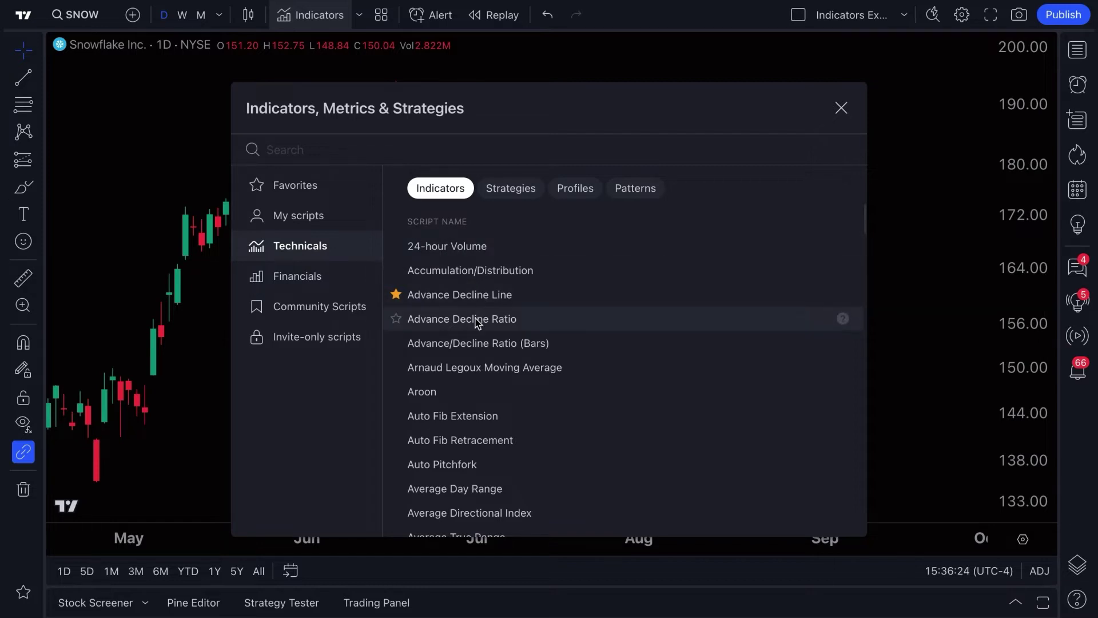
{"action": "scroll", "coordinate": [476, 322], "scroll_direction": "down", "scroll_amount": 3}
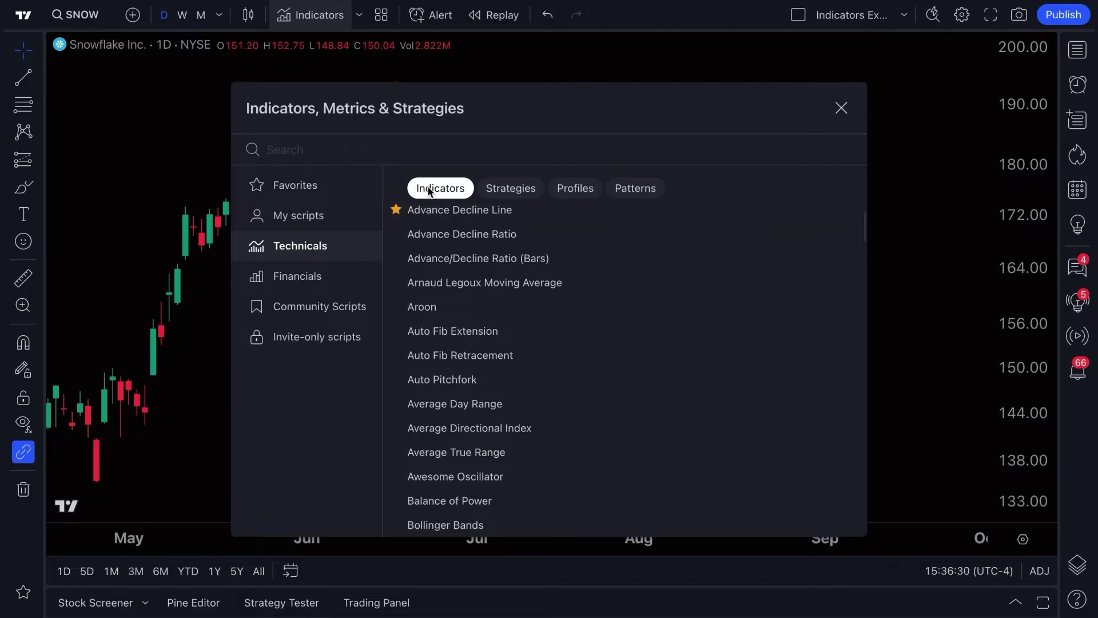
{"action": "scroll", "coordinate": [448, 280], "scroll_direction": "down", "scroll_amount": 3}
{"action": "scroll", "coordinate": [448, 280], "scroll_direction": "down", "scroll_amount": 5}
{"action": "scroll", "coordinate": [448, 281], "scroll_direction": "down", "scroll_amount": 5}
{"action": "scroll", "coordinate": [448, 277], "scroll_direction": "down", "scroll_amount": 3}
{"action": "scroll", "coordinate": [448, 278], "scroll_direction": "up", "scroll_amount": 2}
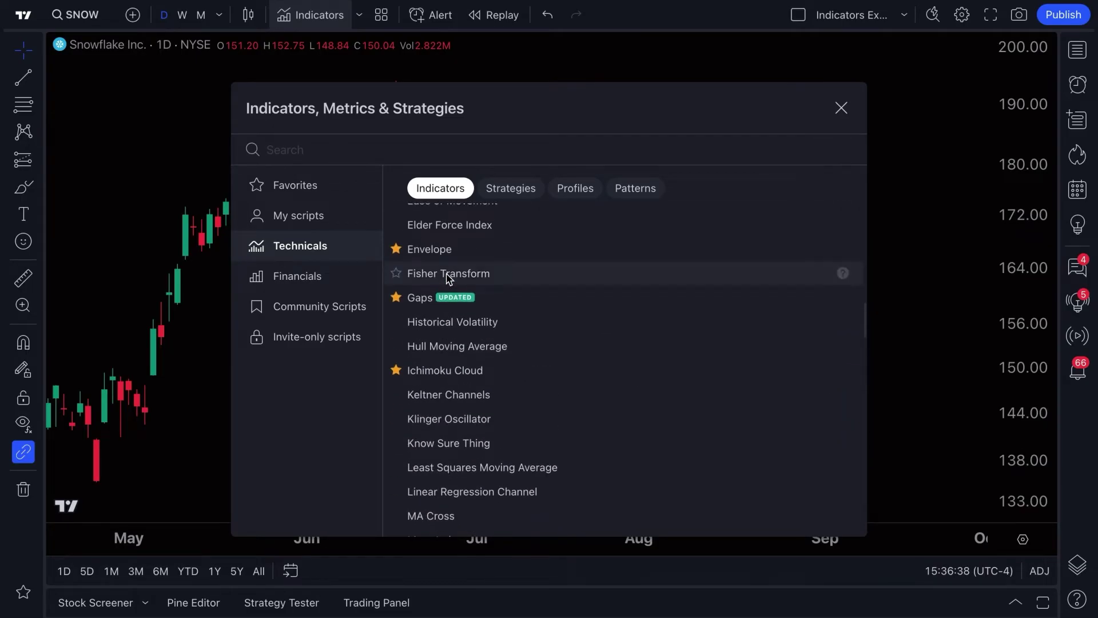
{"action": "scroll", "coordinate": [448, 277], "scroll_direction": "up", "scroll_amount": 2}
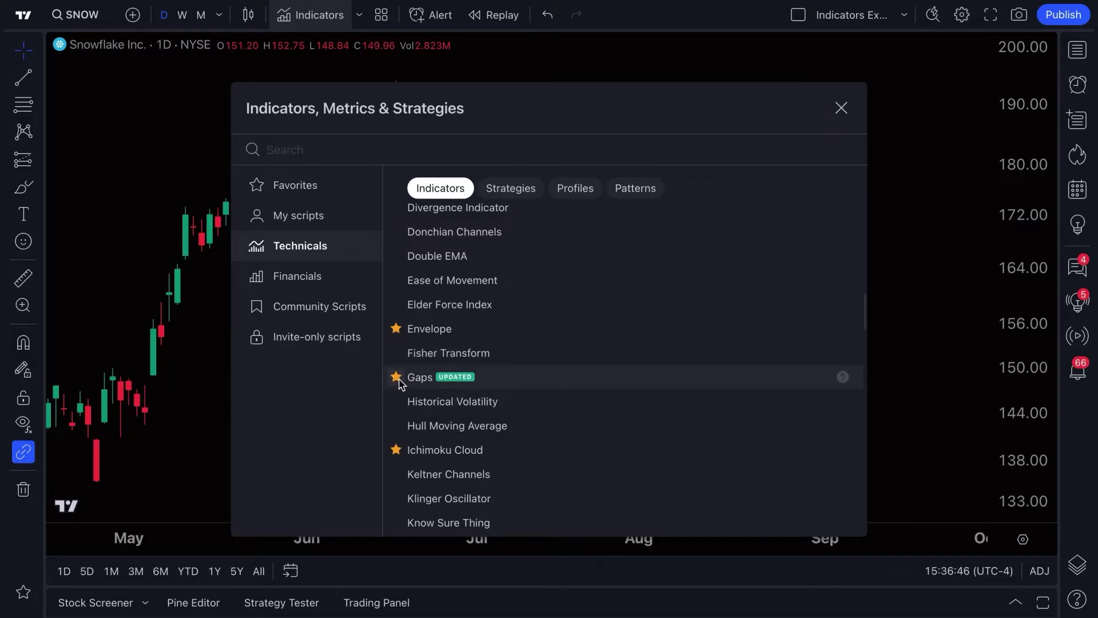
Star Historical Volatility as a favourite and confirm it appears under Favorites
{"action": "left_click", "coordinate": [396, 402]}
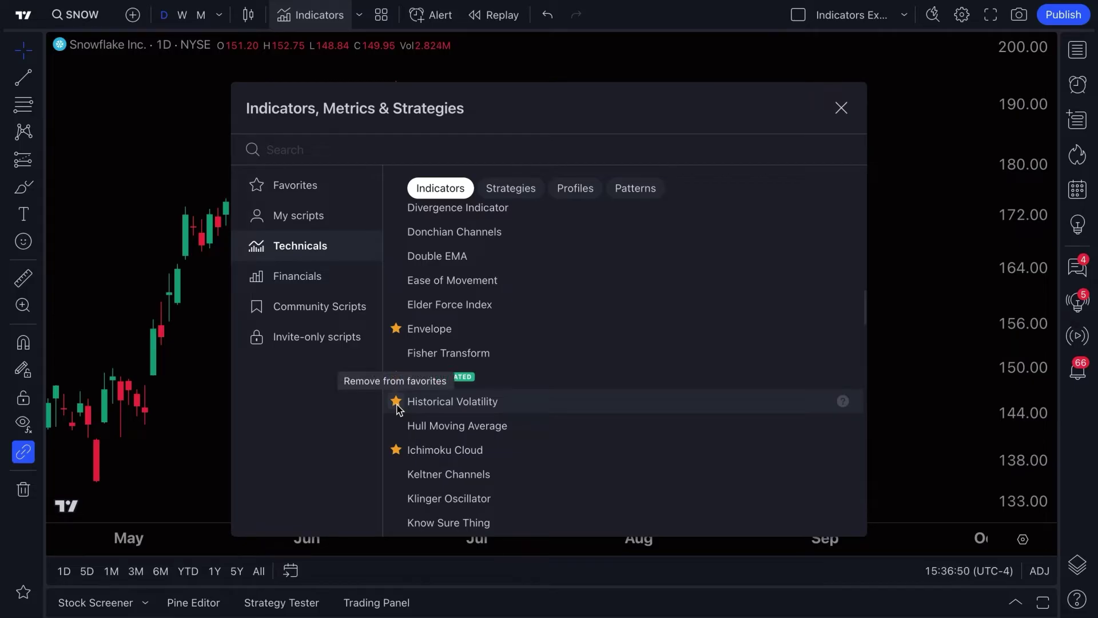
{"action": "left_click", "coordinate": [302, 193]}
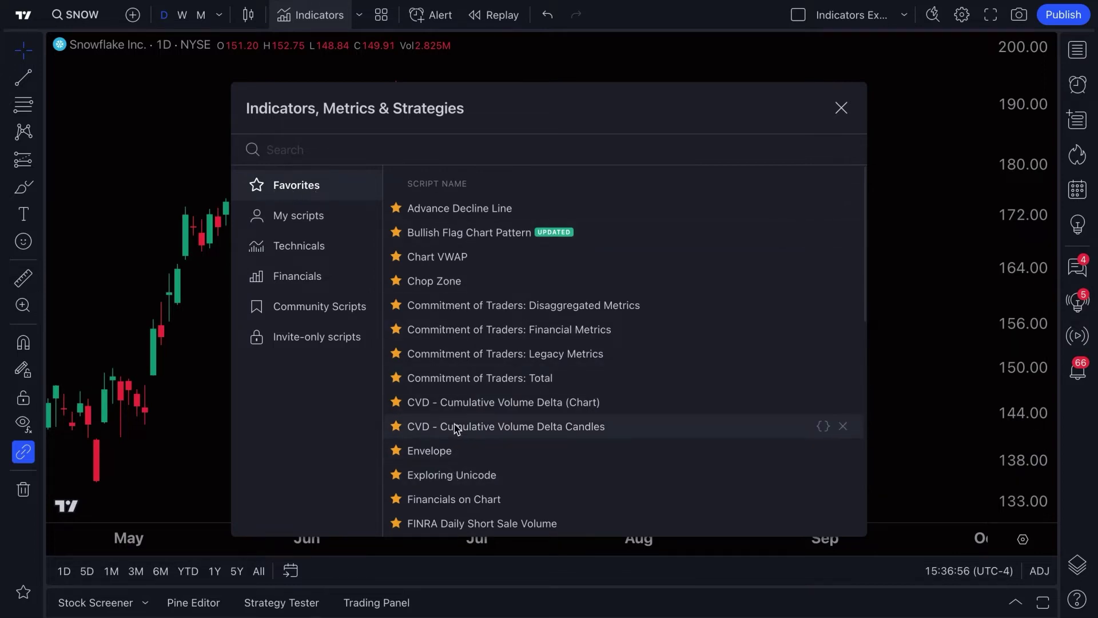
{"action": "left_click", "coordinate": [318, 247]}
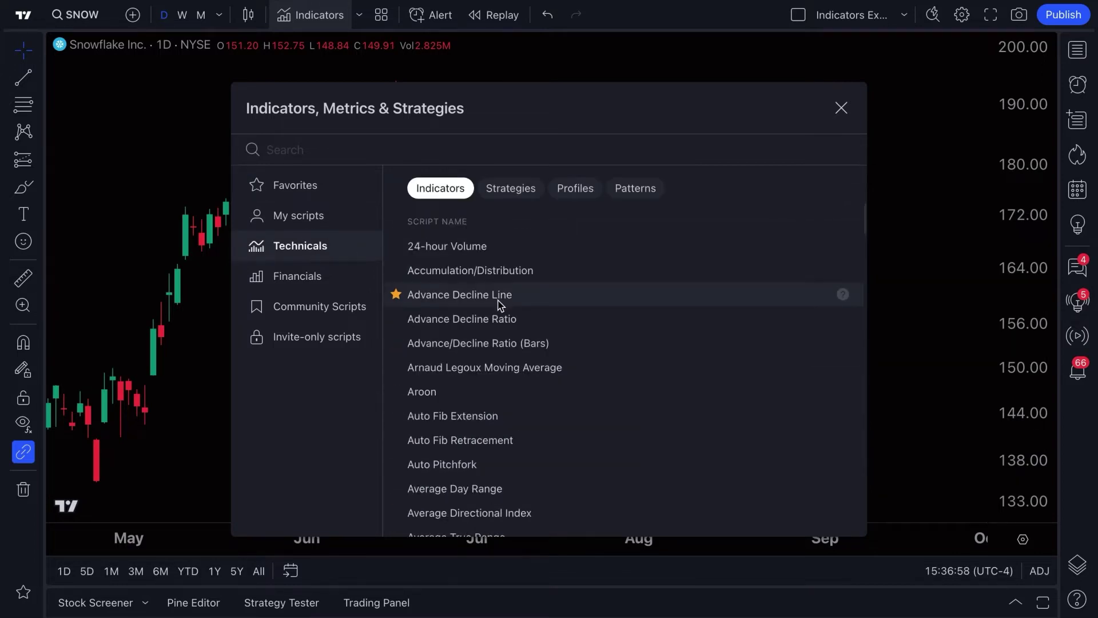
Add Bollinger Bands (20, close, 2) from the Technicals list to the SNOW chart
{"action": "scroll", "coordinate": [453, 444], "scroll_direction": "down", "scroll_amount": 1}
{"action": "scroll", "coordinate": [452, 446], "scroll_direction": "down", "scroll_amount": 2}
{"action": "scroll", "coordinate": [452, 445], "scroll_direction": "down", "scroll_amount": 1}
{"action": "scroll", "coordinate": [451, 445], "scroll_direction": "down", "scroll_amount": 5}
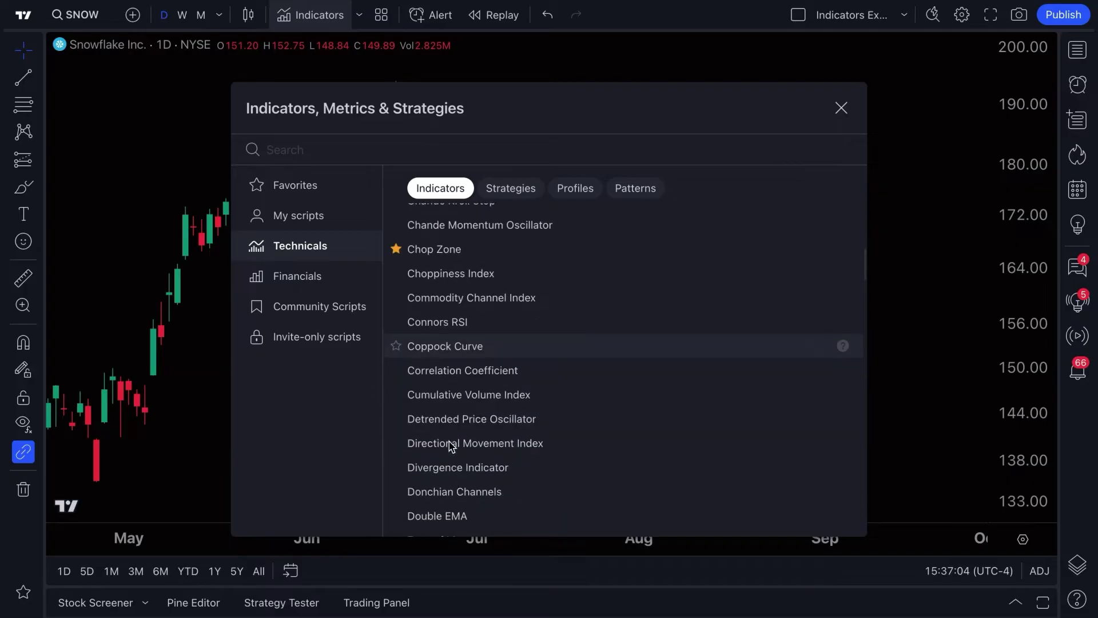
{"action": "scroll", "coordinate": [452, 445], "scroll_direction": "up", "scroll_amount": 4}
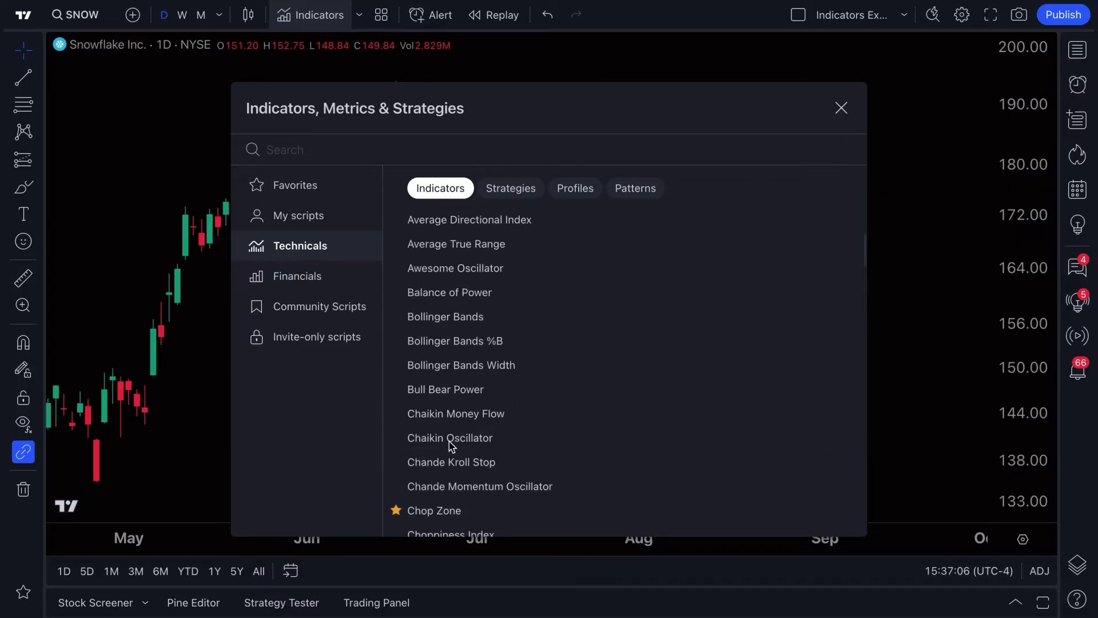
{"action": "left_click", "coordinate": [449, 318]}
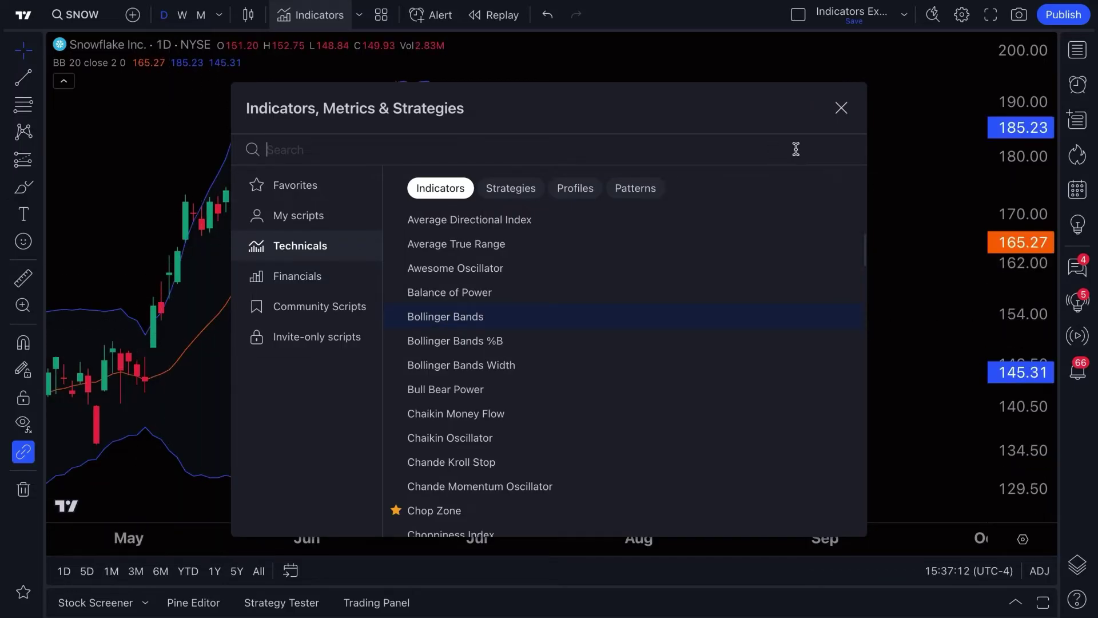
Close the library and pan and zoom into recent SNOW price action with its Bollinger Bands
{"action": "left_click", "coordinate": [841, 108]}
{"action": "mouse_move", "coordinate": [515, 319]}
{"action": "left_mouse_down"}
{"action": "mouse_move", "coordinate": [566, 326]}
{"action": "mouse_move", "coordinate": [512, 321]}
{"action": "left_mouse_up"}
{"action": "scroll", "coordinate": [566, 327], "scroll_direction": "up", "scroll_amount": 4}
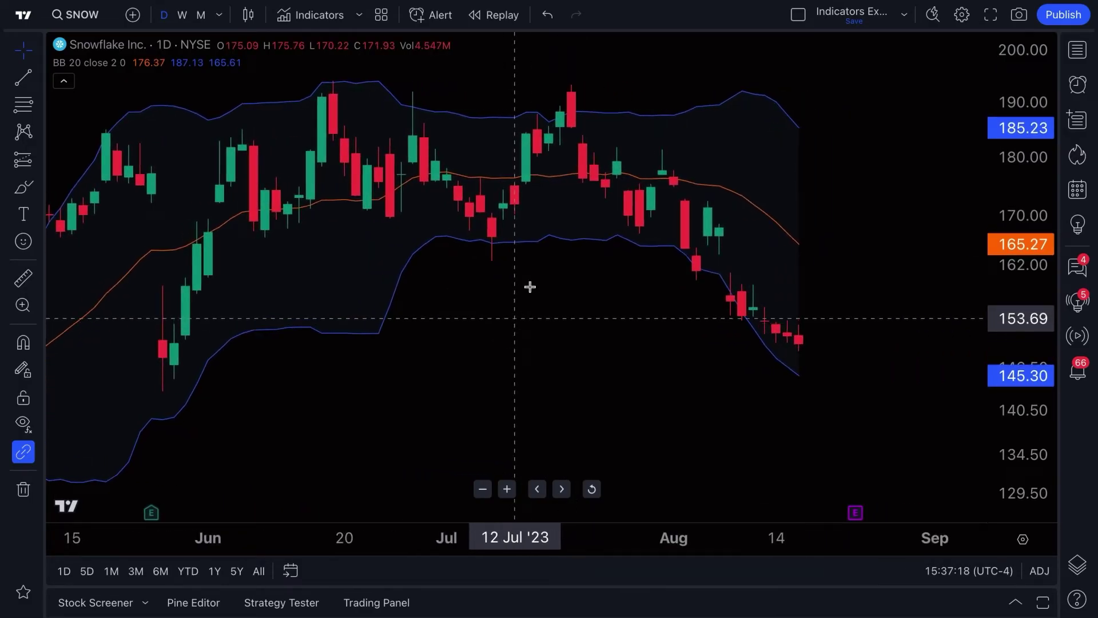
Open Bollinger Bands settings from the band's menu, review Style and Visibility, then return to Inputs
{"action": "double_click", "coordinate": [559, 244]}
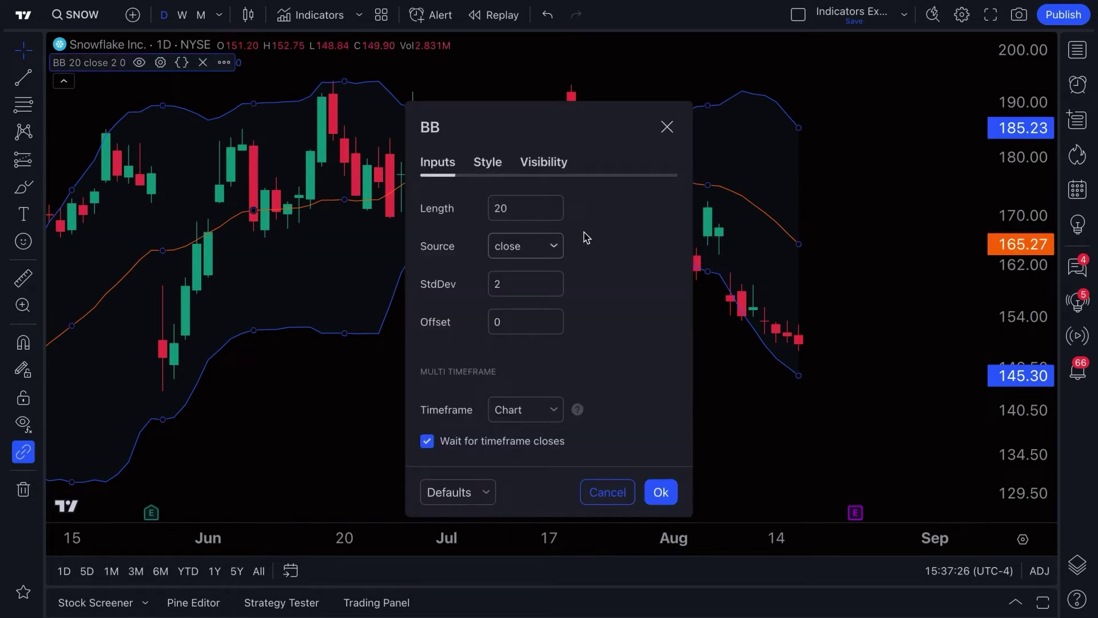
{"action": "left_click", "coordinate": [666, 127]}
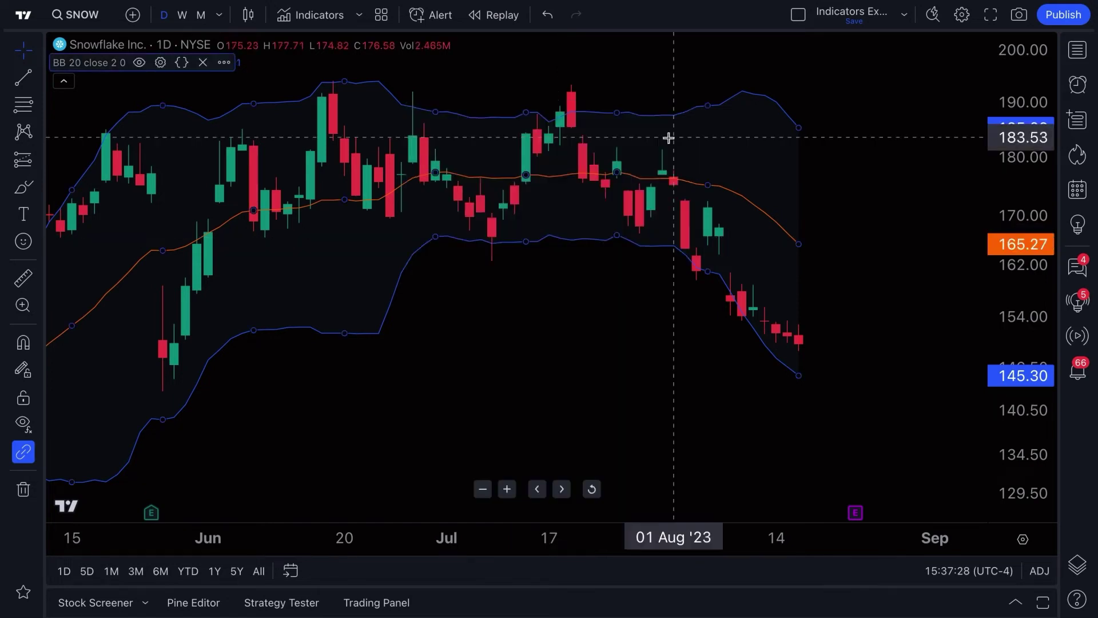
{"action": "right_click", "coordinate": [543, 243]}
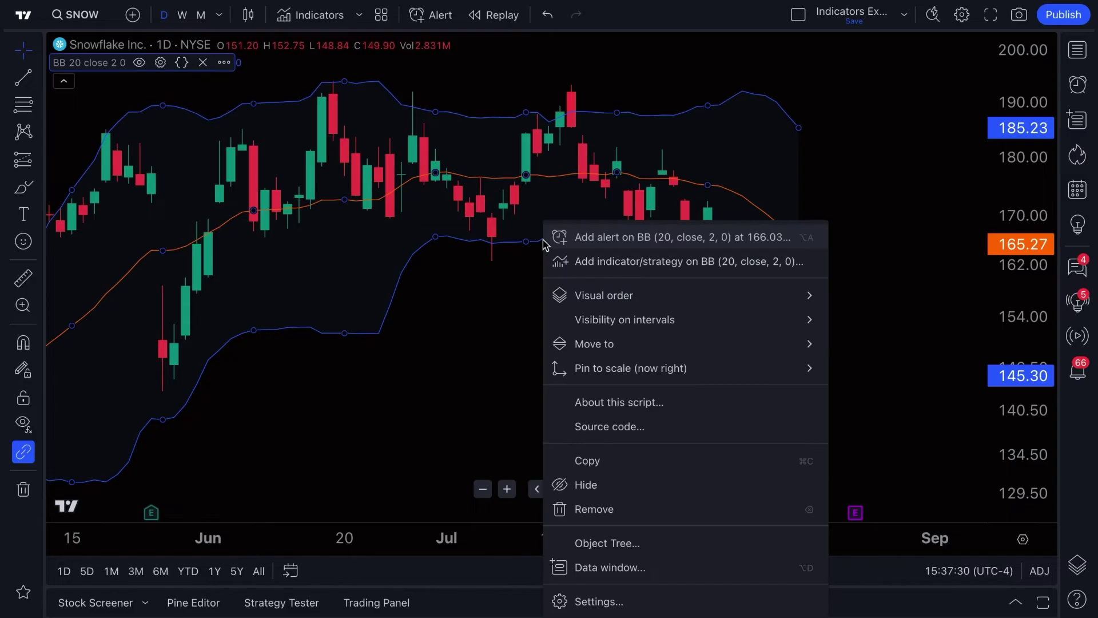
{"action": "mouse_move", "coordinate": [611, 297]}
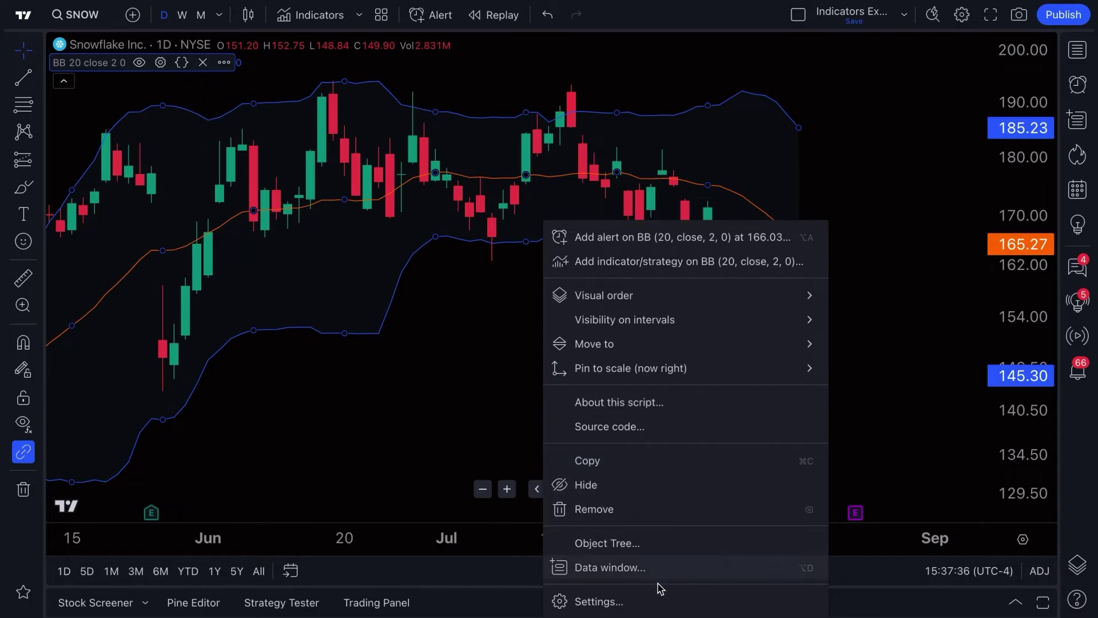
{"action": "left_click", "coordinate": [662, 606]}
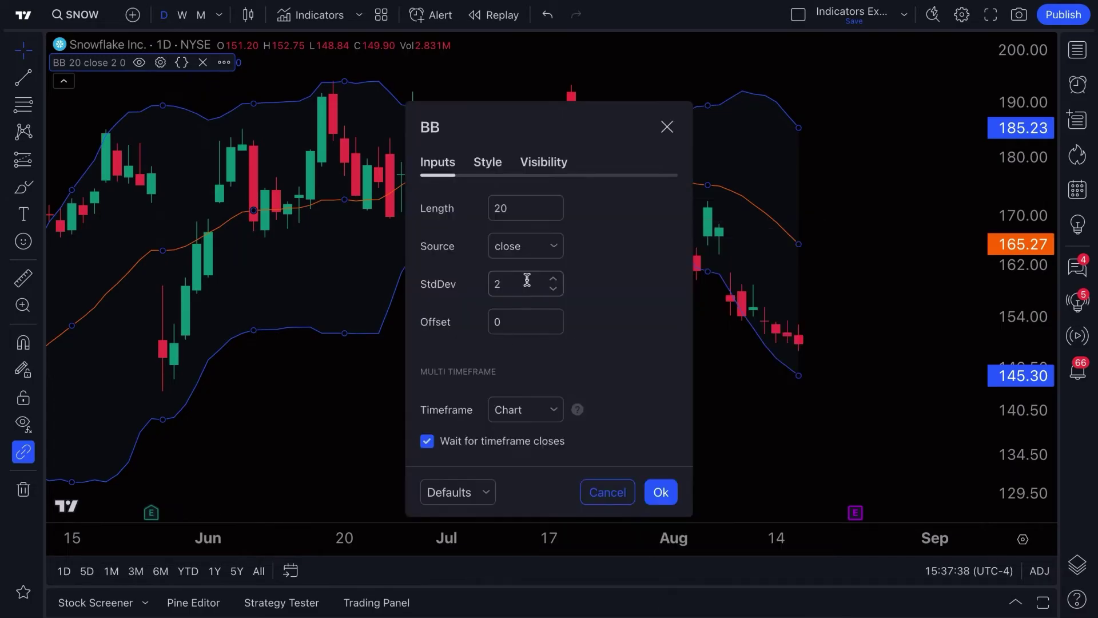
{"action": "left_click", "coordinate": [480, 165]}
{"action": "left_click", "coordinate": [540, 166]}
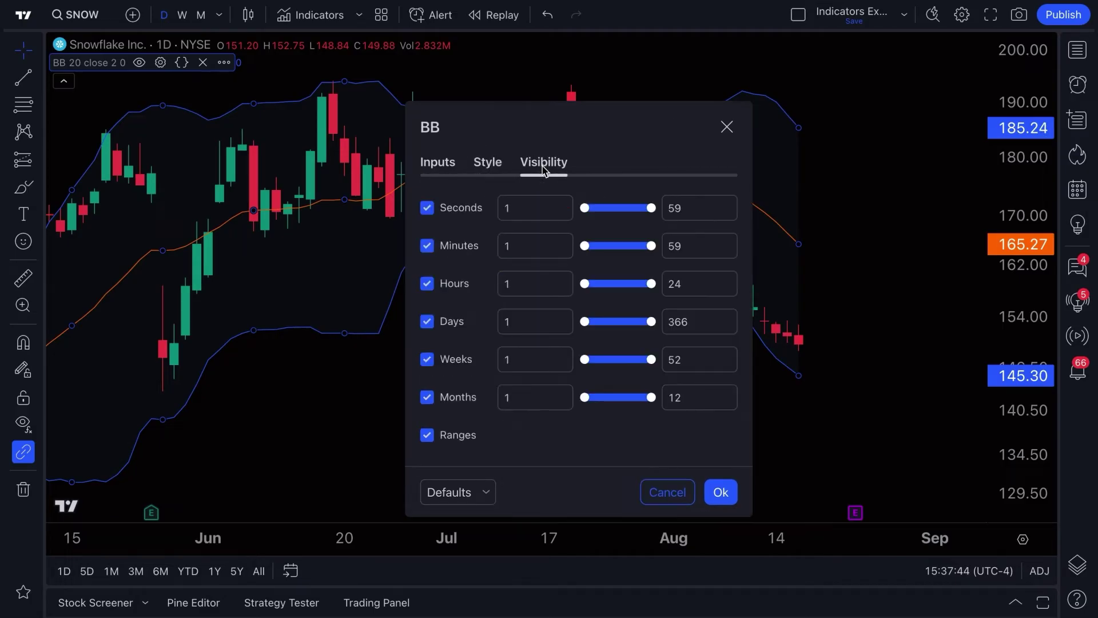
{"action": "left_click", "coordinate": [496, 165]}
{"action": "left_click", "coordinate": [424, 165]}
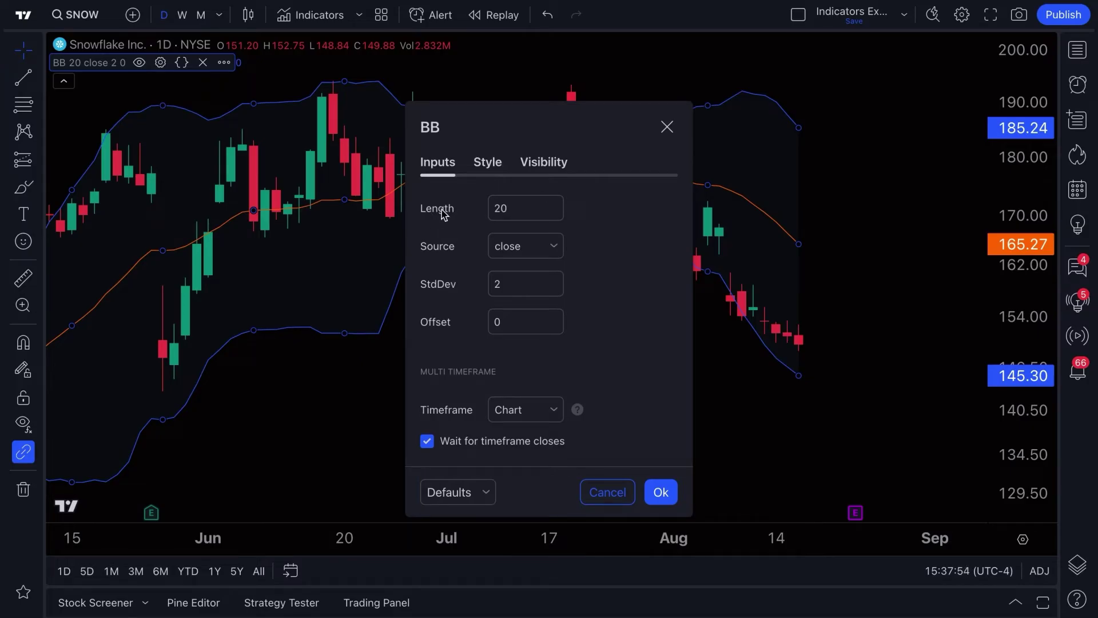
Change the Bollinger Bands Length from 20 to 30 and apply it
{"action": "left_click_drag", "start_coordinate": [512, 210], "coordinate": [492, 209]}
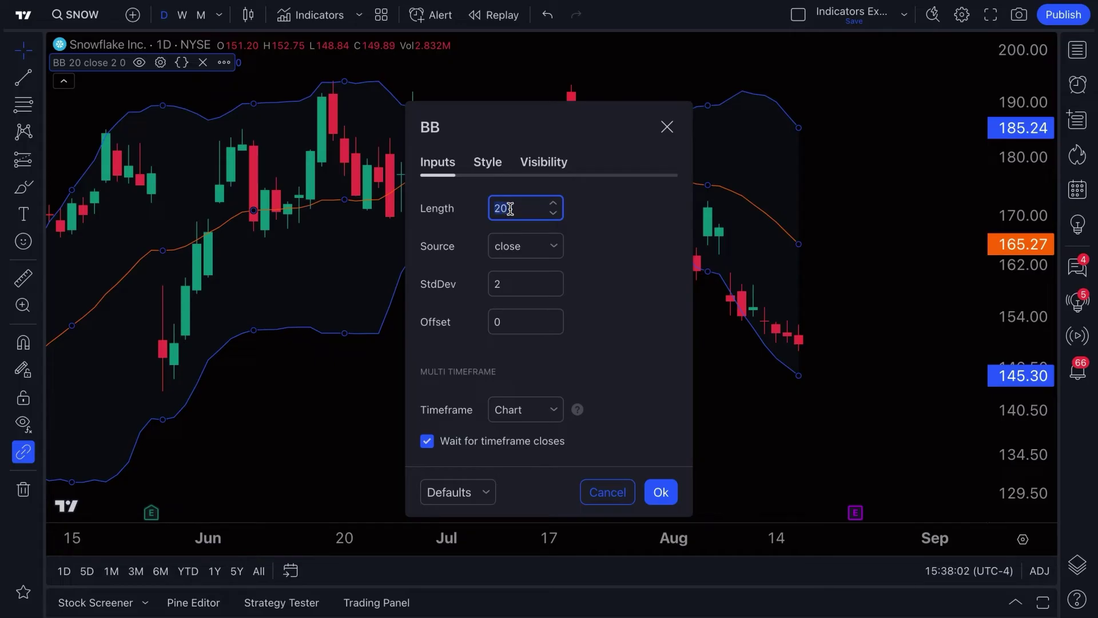
{"action": "left_click_drag", "start_coordinate": [507, 208], "coordinate": [486, 212]}
{"action": "type", "text": "3"}
{"action": "left_click", "coordinate": [655, 492]}
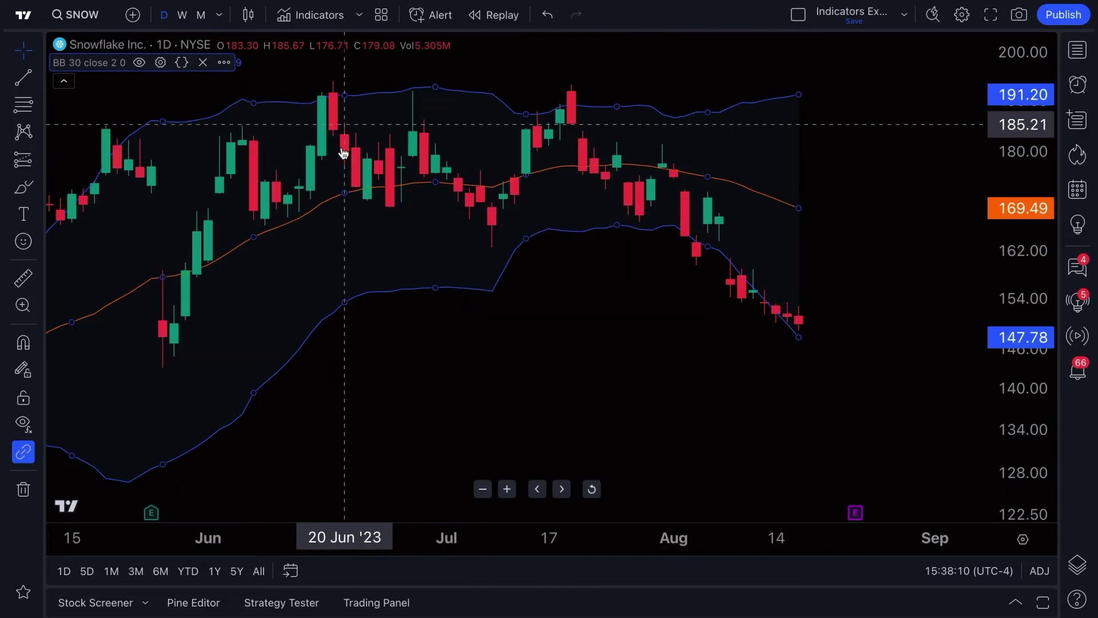
Recheck Bollinger settings, keeping source close and StdDev unchanged, then reopen the indicators library
{"action": "double_click", "coordinate": [434, 88]}
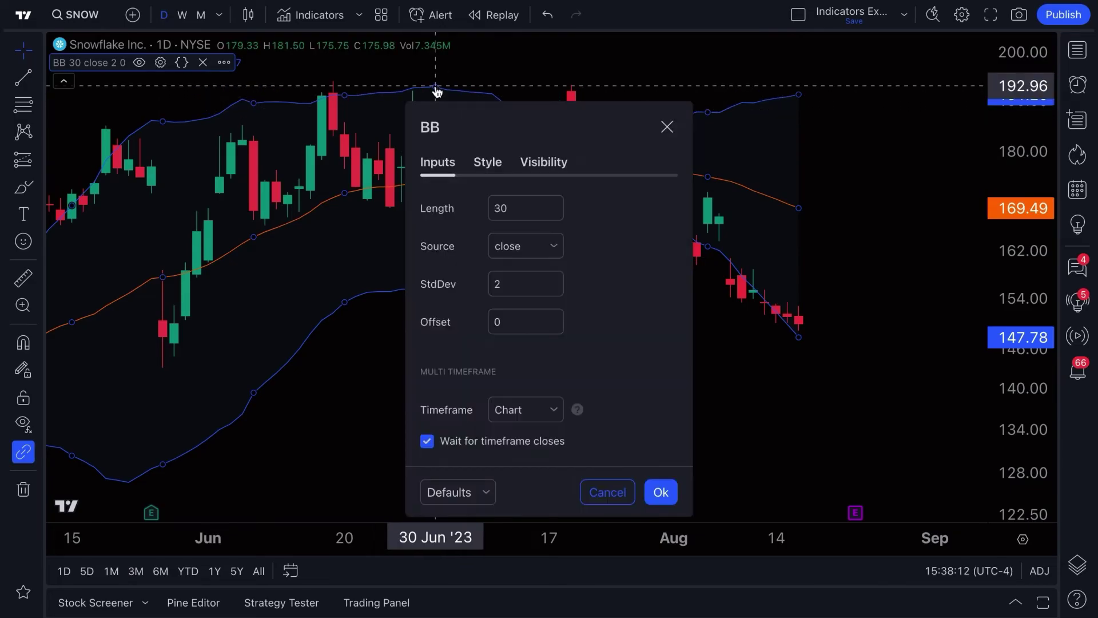
{"action": "left_click", "coordinate": [527, 251]}
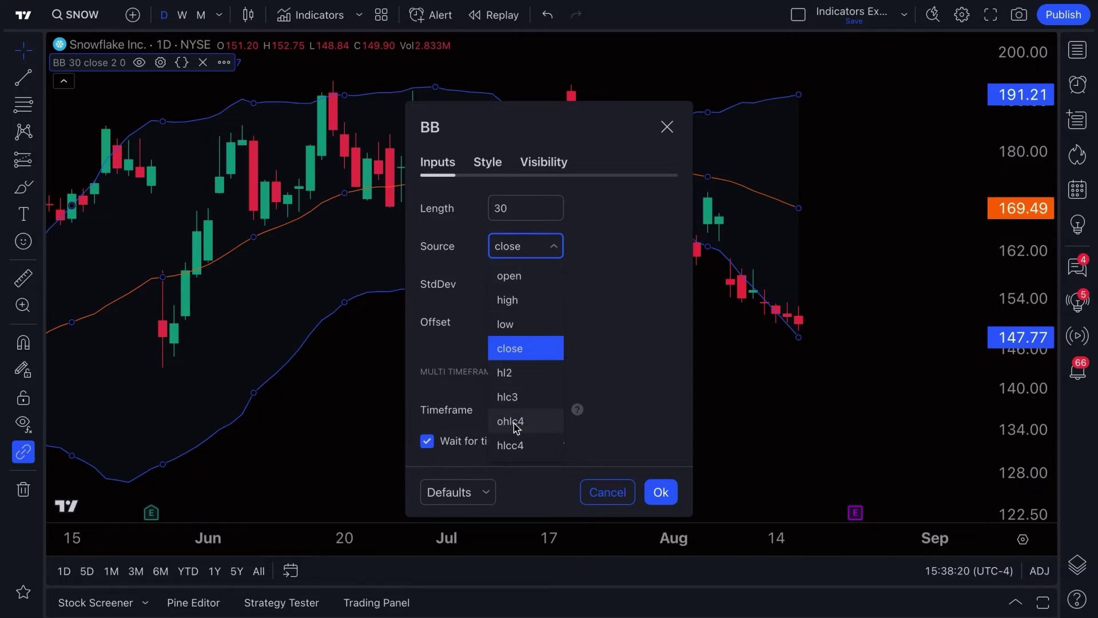
{"action": "left_click", "coordinate": [533, 350]}
{"action": "left_click", "coordinate": [515, 284]}
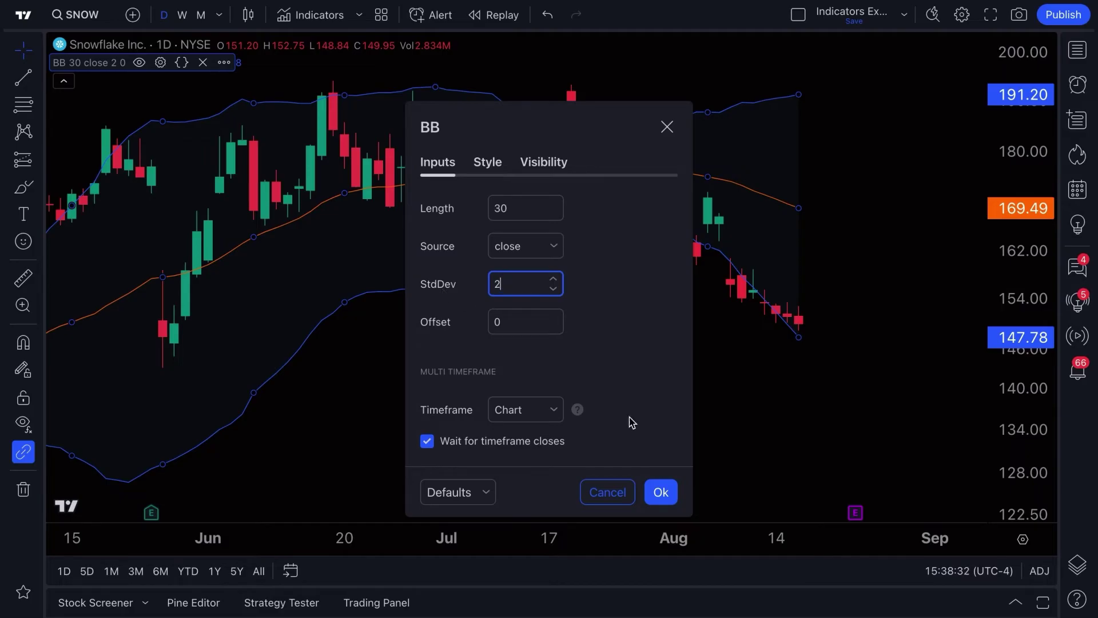
{"action": "left_click", "coordinate": [664, 492]}
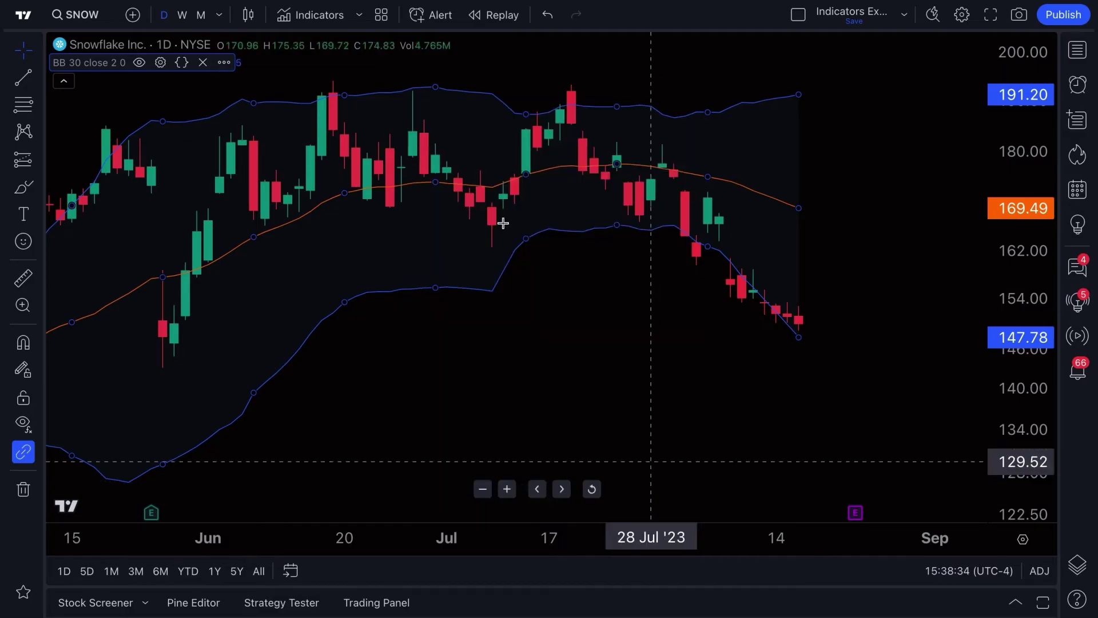
{"action": "left_click", "coordinate": [313, 16]}
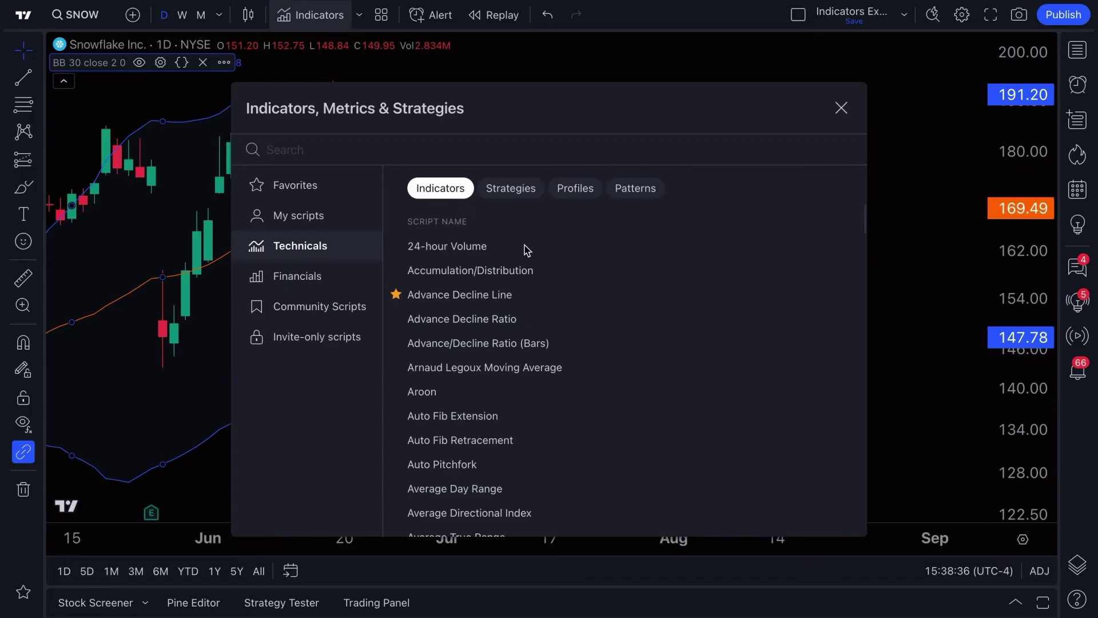
Search 'bollinger bands', fixing typos, then replace the query with 'revenue'
{"action": "type", "text": "bol"}
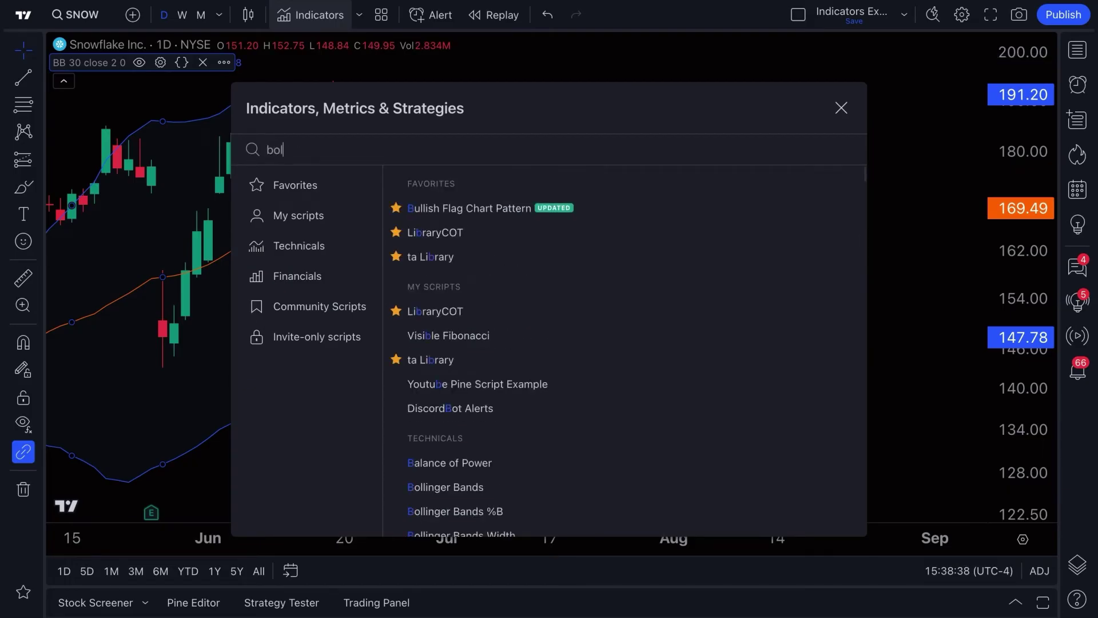
{"action": "type", "text": "ling bands"}
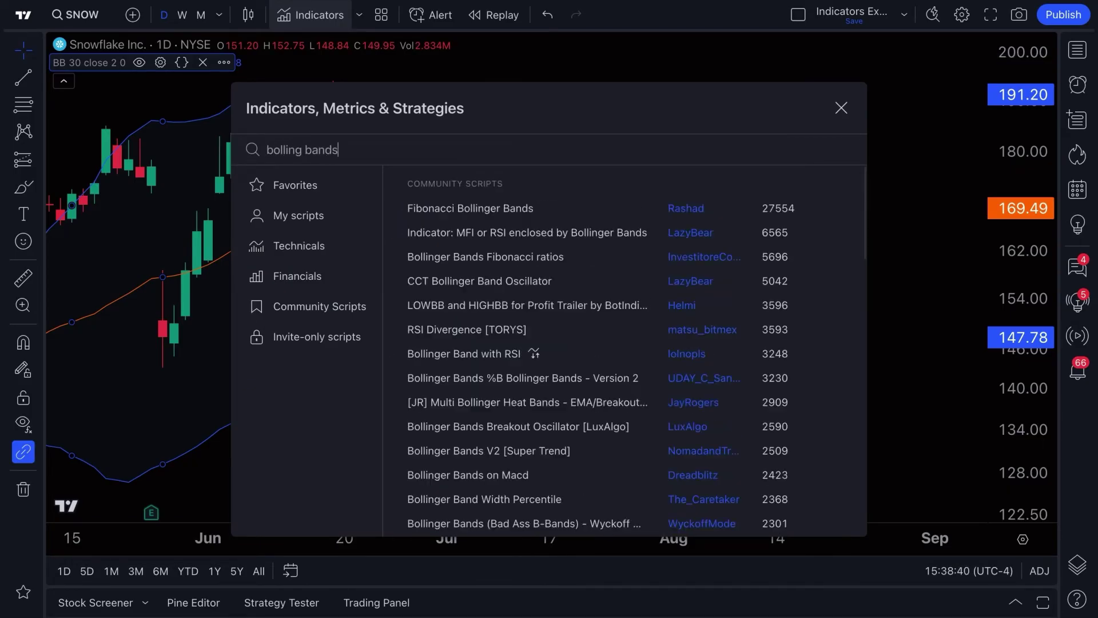
{"action": "left_click", "coordinate": [302, 149]}
{"action": "key", "text": "BackSpace"}
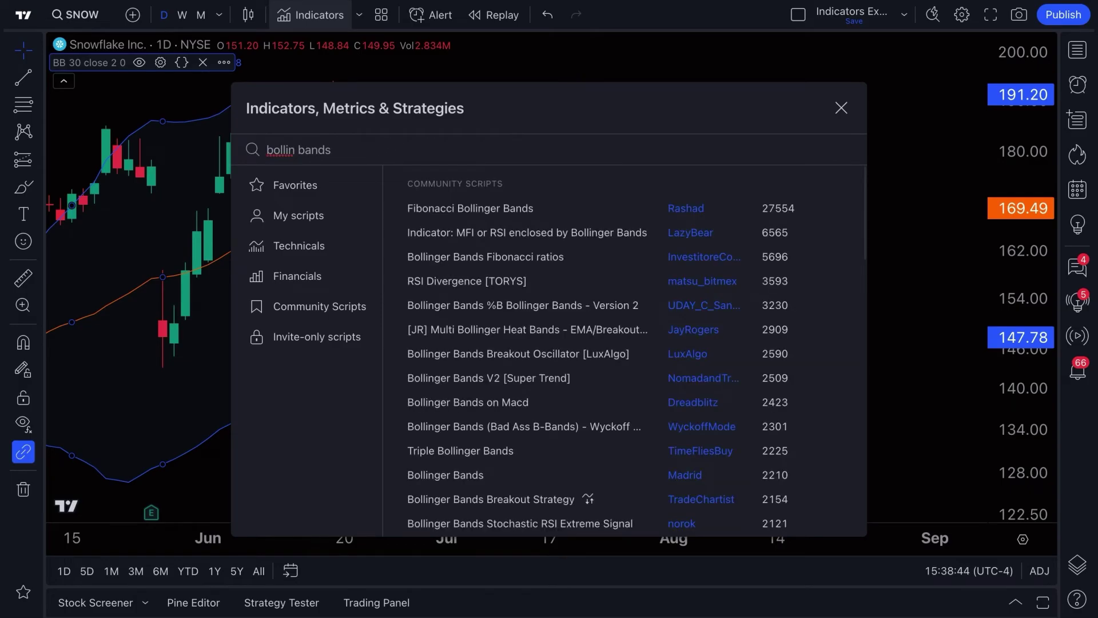
{"action": "double_click", "coordinate": [325, 150]}
{"action": "key", "text": "BackSpace"}
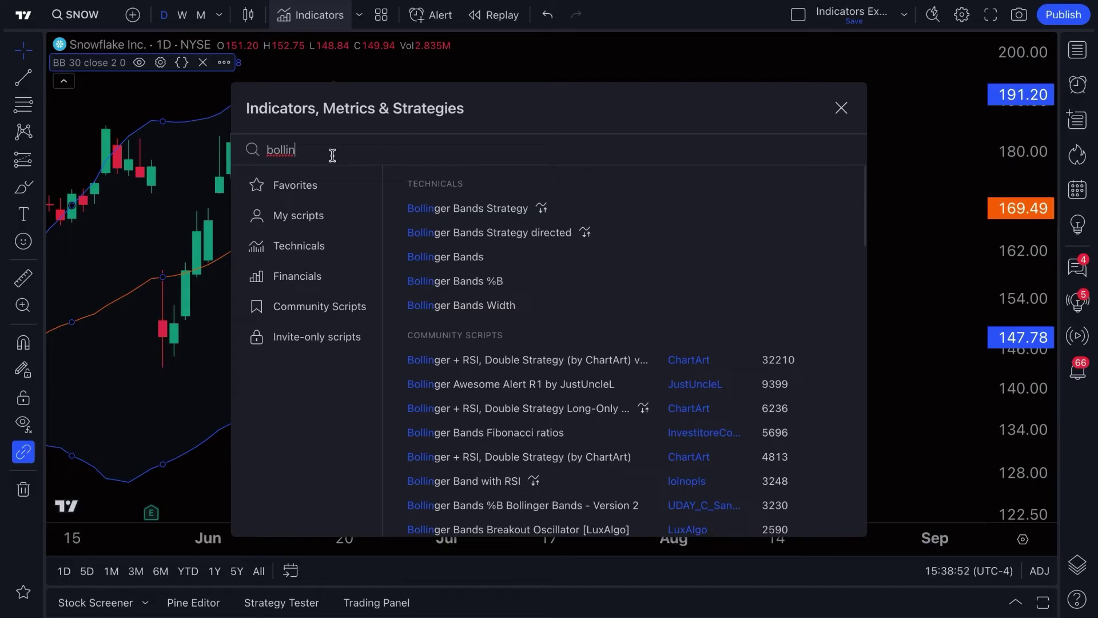
{"action": "type", "text": "ger "}
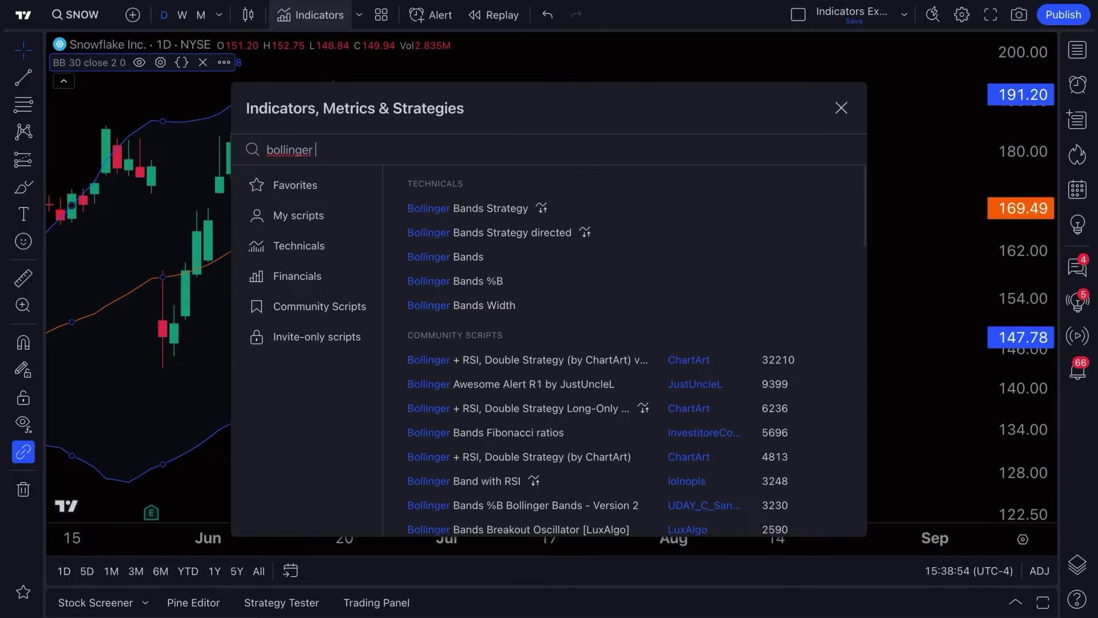
{"action": "type", "text": "bands"}
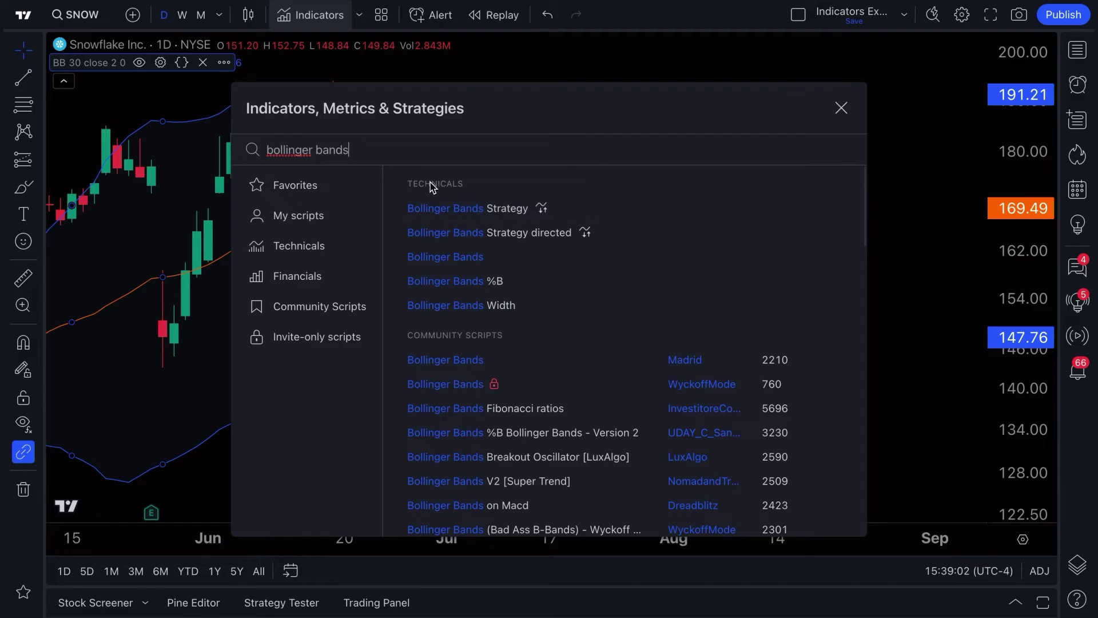
{"action": "triple_click", "coordinate": [325, 147]}
{"action": "type", "text": "revenue"}
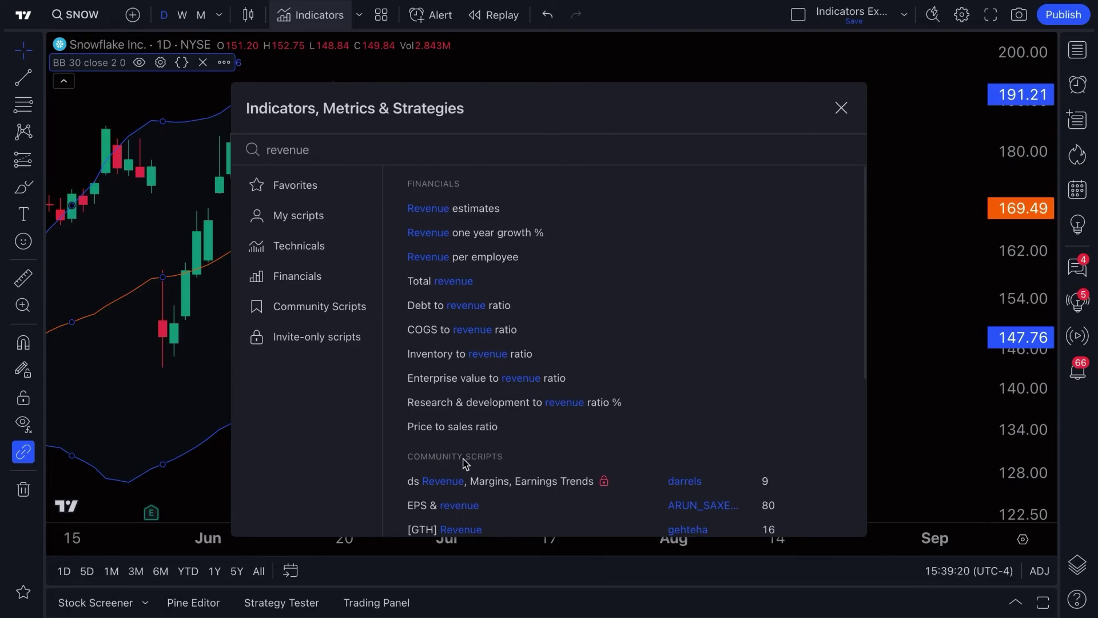
Browse Community Scripts, Technicals and Financials, then search the library for 'bollinger'
{"action": "left_click", "coordinate": [318, 309]}
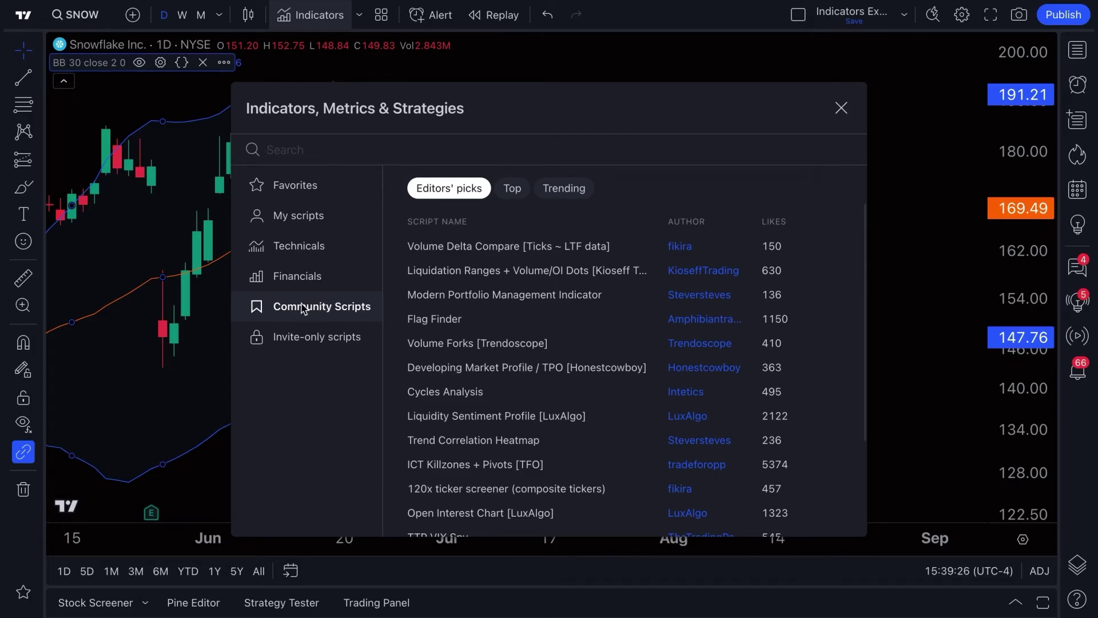
{"action": "left_click", "coordinate": [307, 257]}
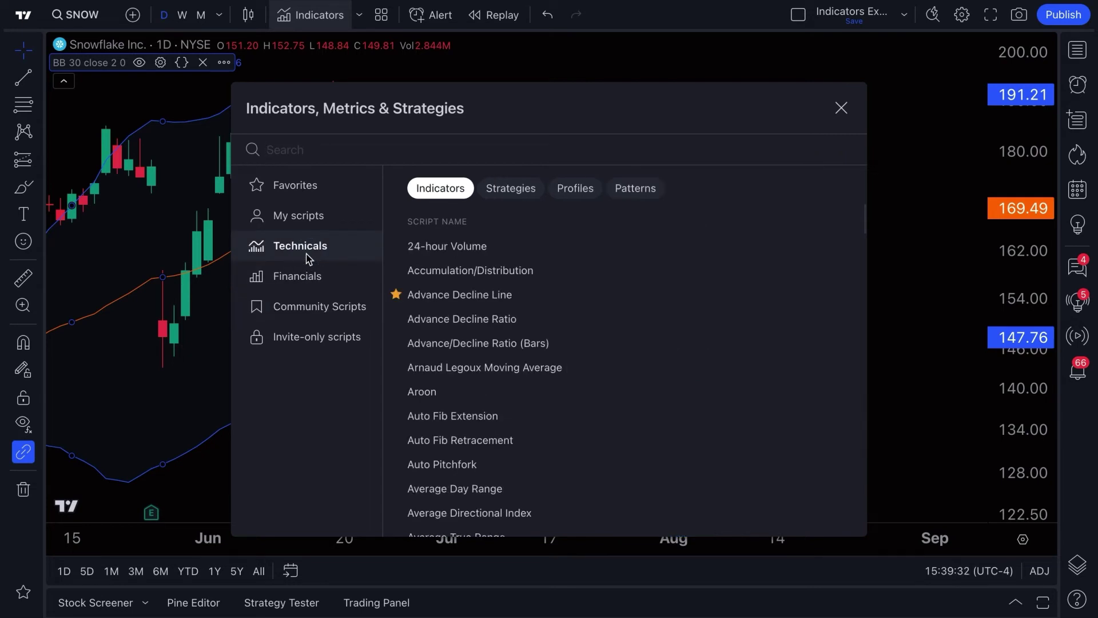
{"action": "left_click", "coordinate": [313, 280]}
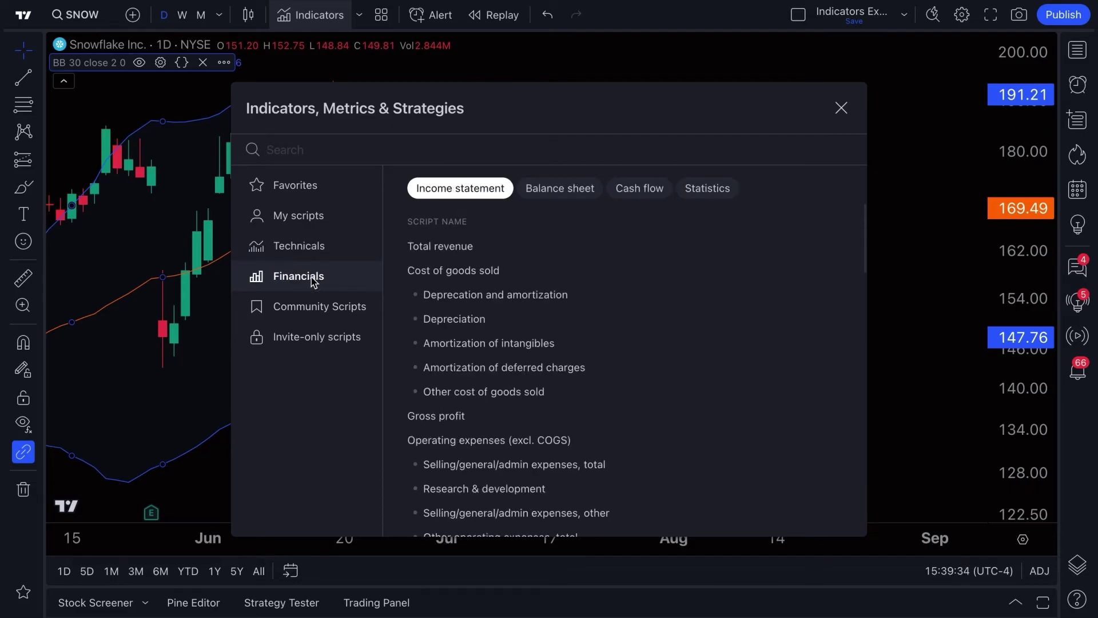
{"action": "left_click", "coordinate": [314, 252]}
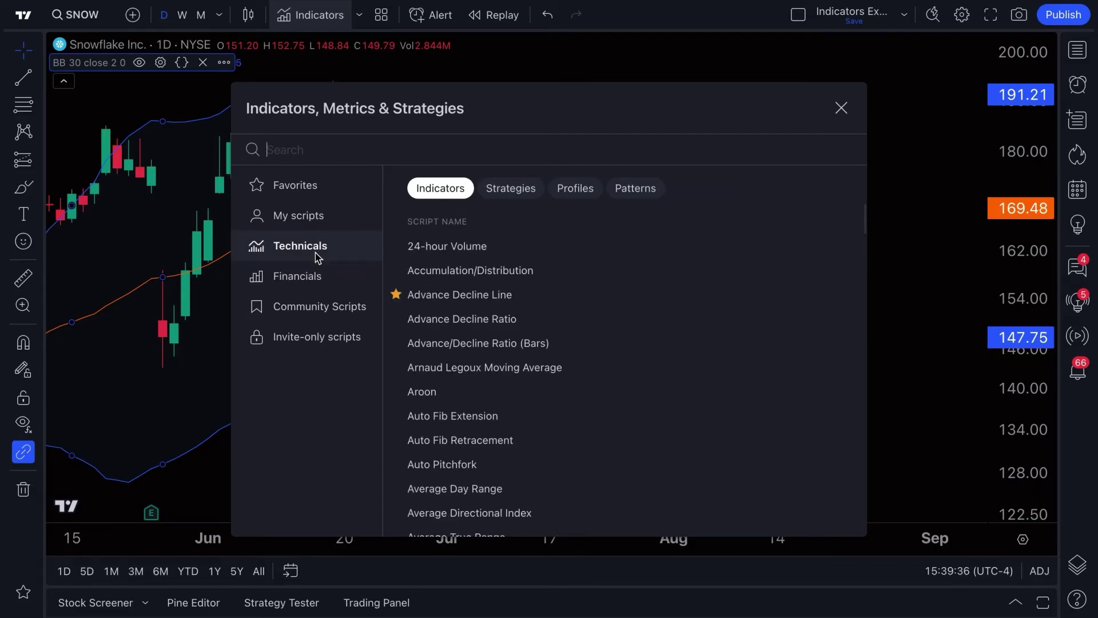
{"action": "type", "text": "b"}
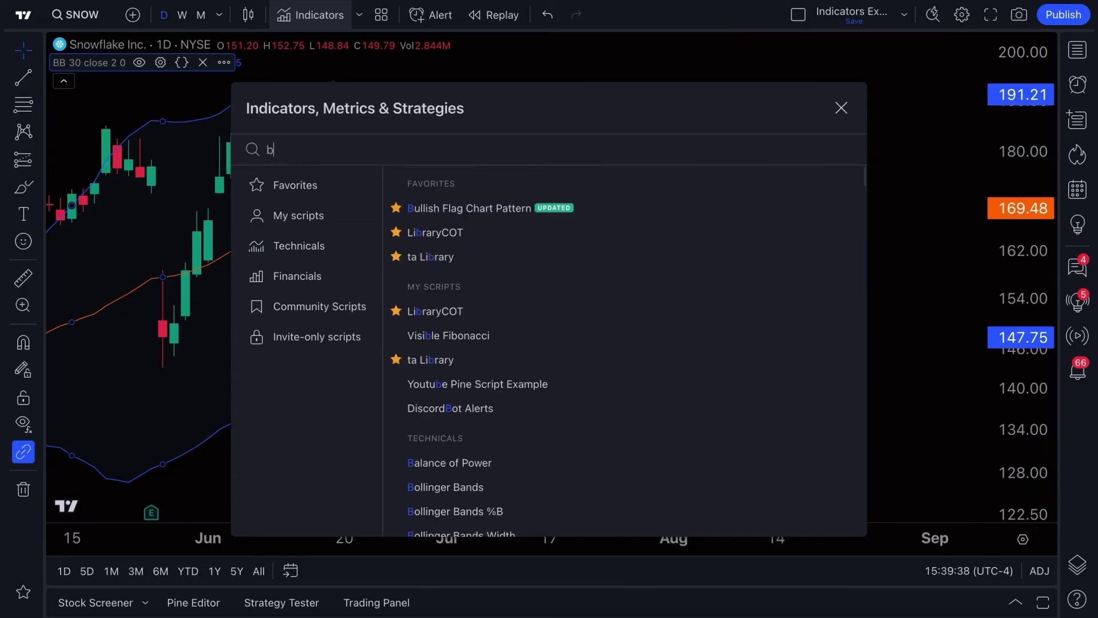
{"action": "type", "text": "ollinger"}
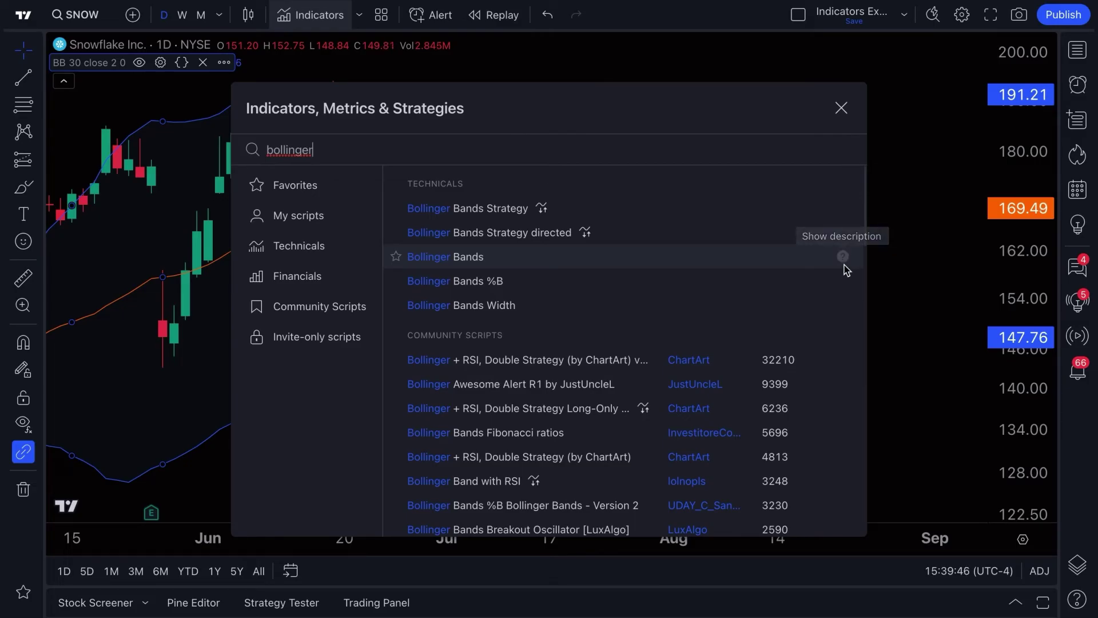
Read the Bollinger Bands help article down to the W-Bottom conditions, then close it
{"action": "left_click", "coordinate": [844, 258]}
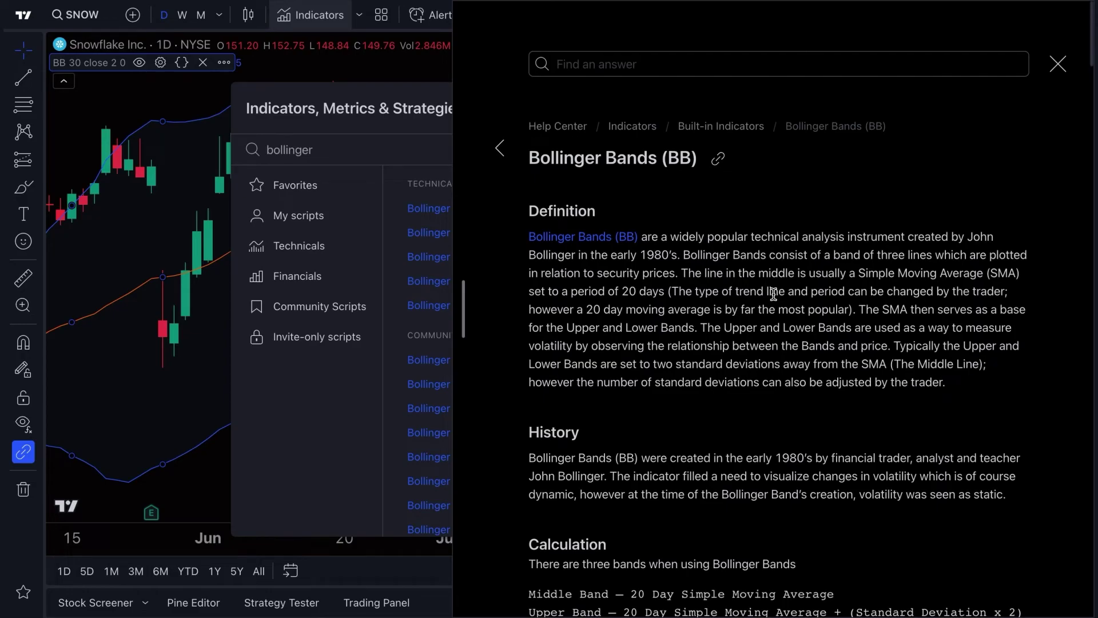
{"action": "scroll", "coordinate": [773, 293], "scroll_direction": "down", "scroll_amount": 14}
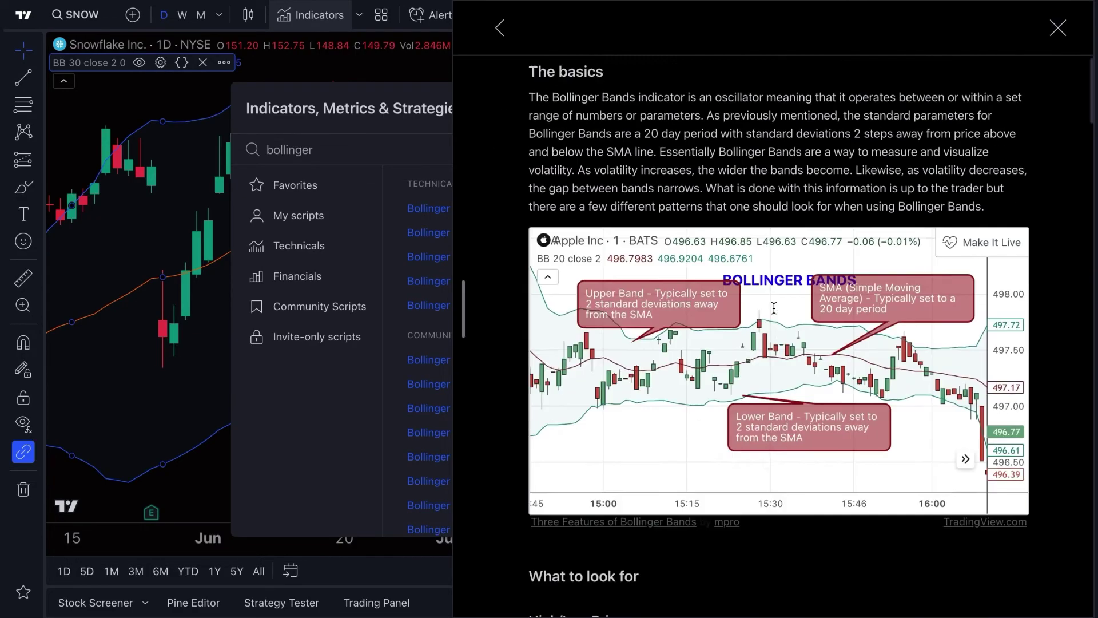
{"action": "scroll", "coordinate": [773, 316], "scroll_direction": "down", "scroll_amount": 20}
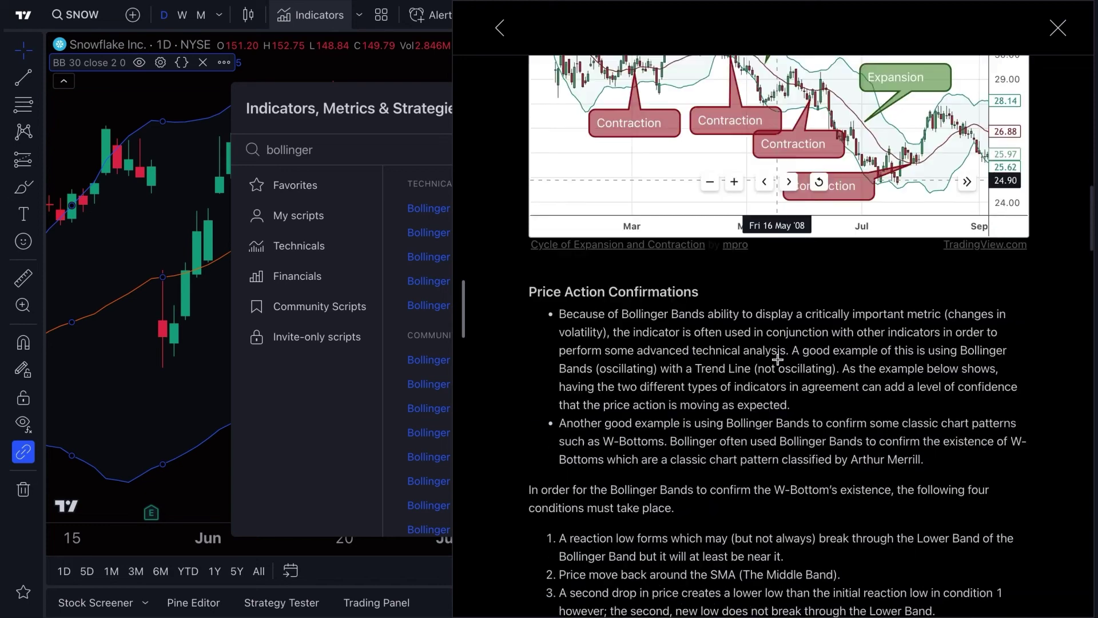
{"action": "scroll", "coordinate": [778, 359], "scroll_direction": "down", "scroll_amount": 10}
{"action": "scroll", "coordinate": [778, 359], "scroll_direction": "up", "scroll_amount": 16}
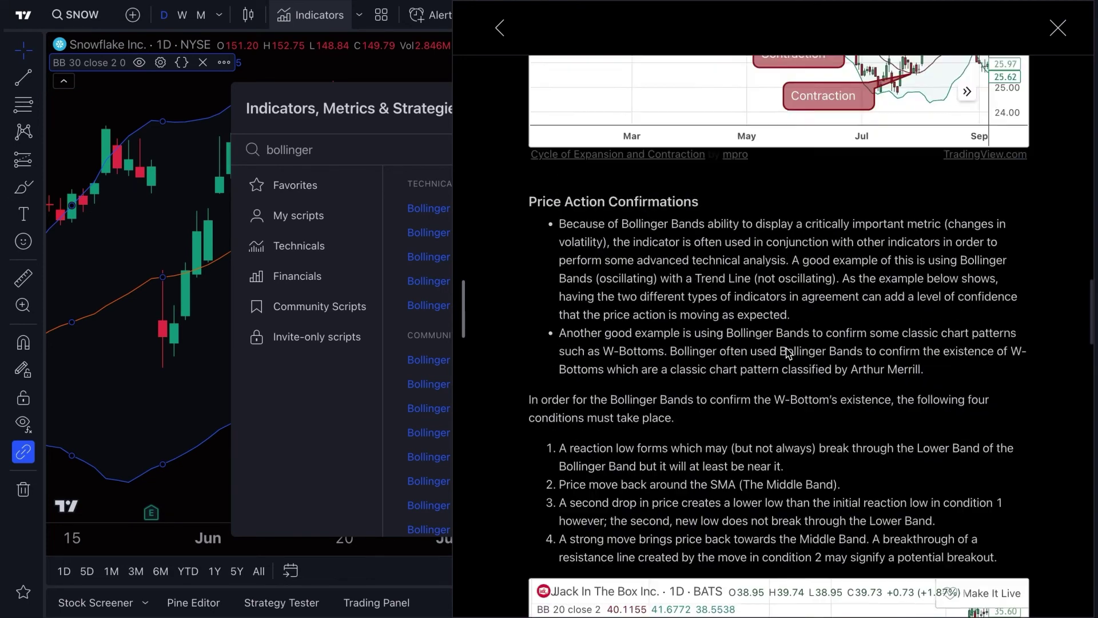
{"action": "left_click", "coordinate": [1057, 27]}
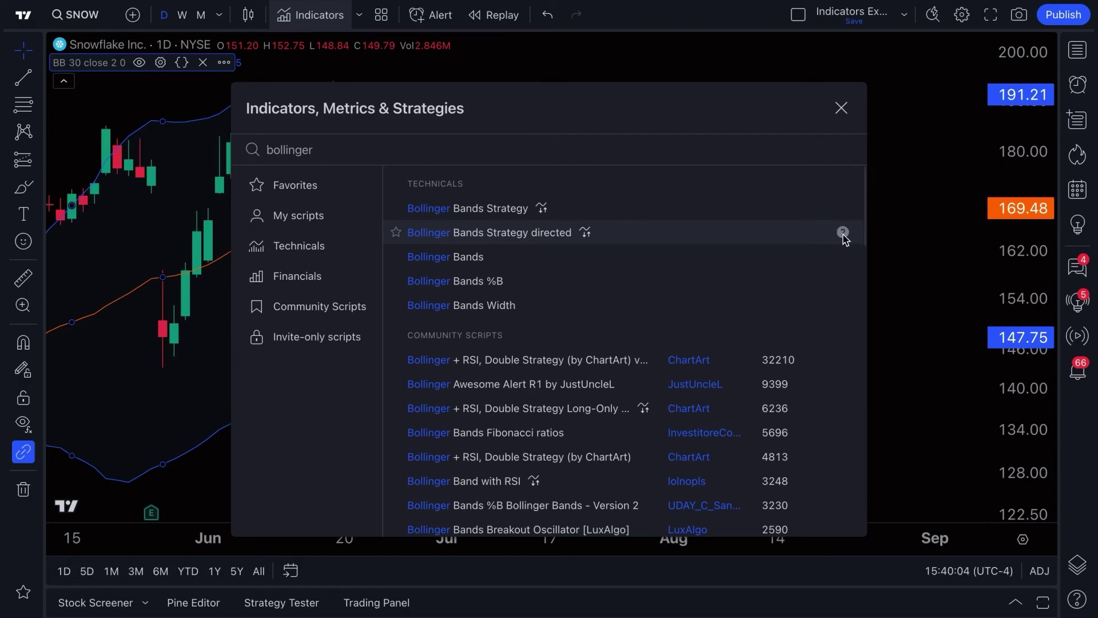
Delete the 'bollinger' query and reopen the indicators dialog with an empty search
{"action": "double_click", "coordinate": [314, 150]}
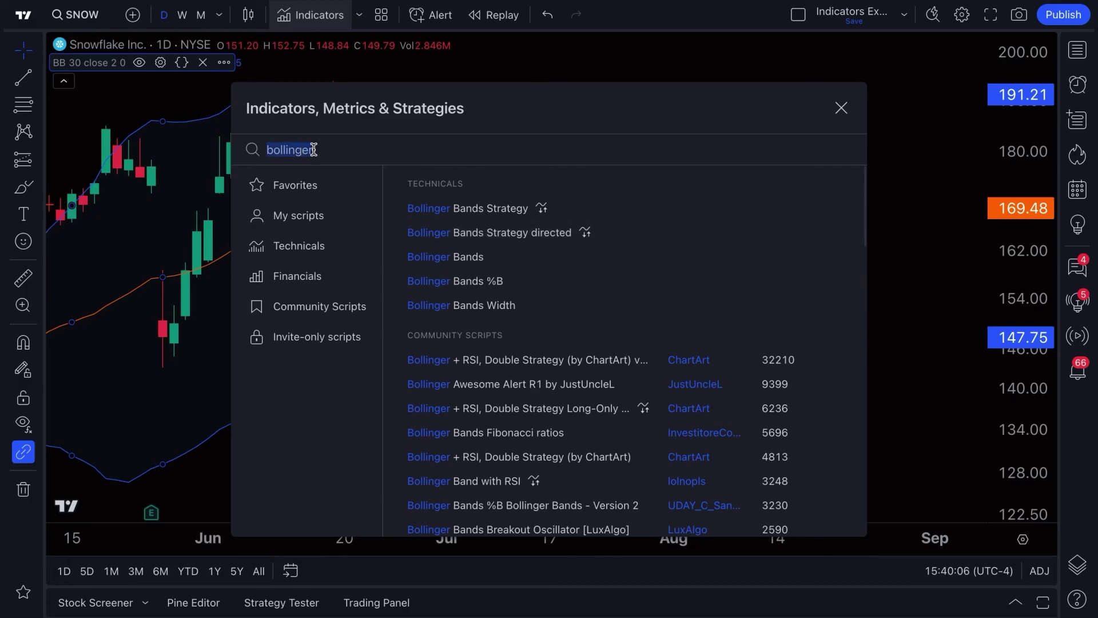
{"action": "key", "text": "BackSpace"}
{"action": "left_click", "coordinate": [841, 111]}
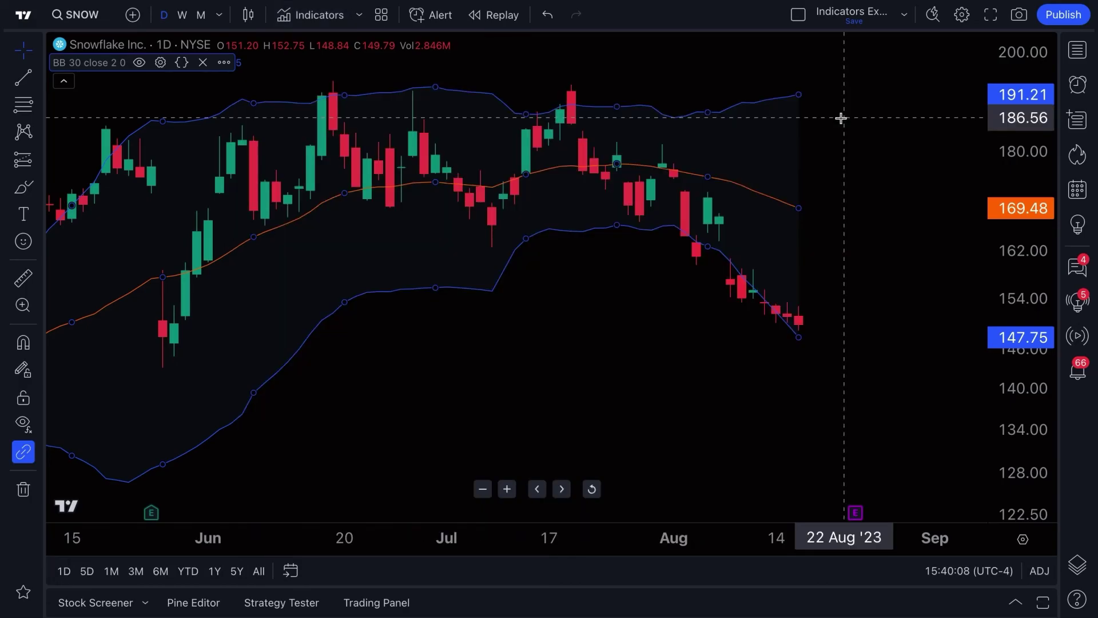
{"action": "left_click", "coordinate": [300, 21]}
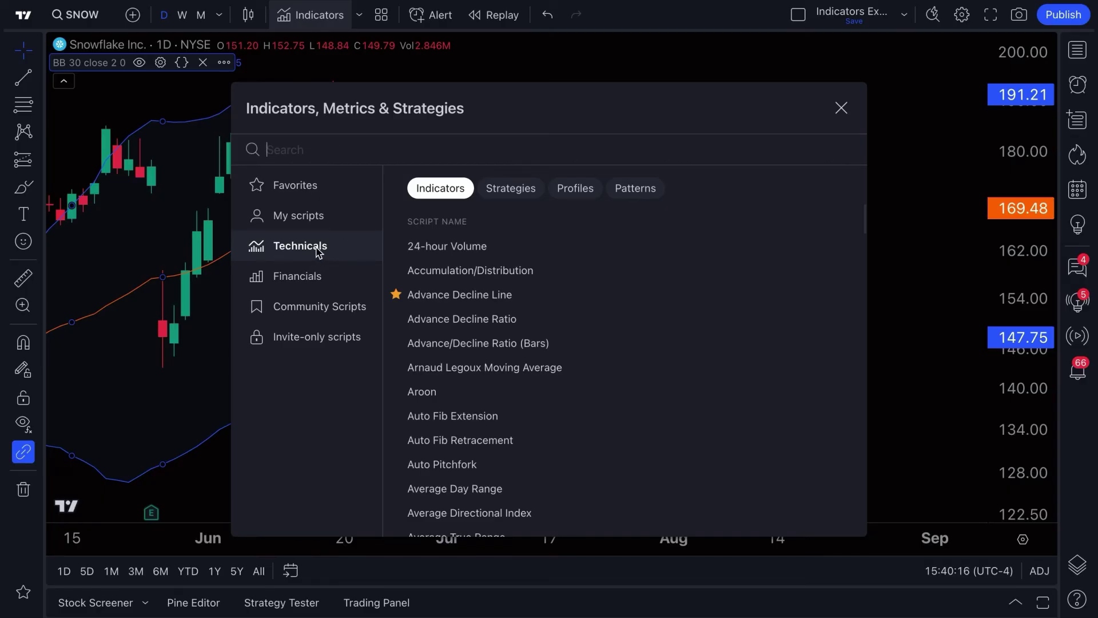
From Financials > Statistics, add the Price to sales ratio pane (21.43) and close the dialog
{"action": "left_click", "coordinate": [321, 279]}
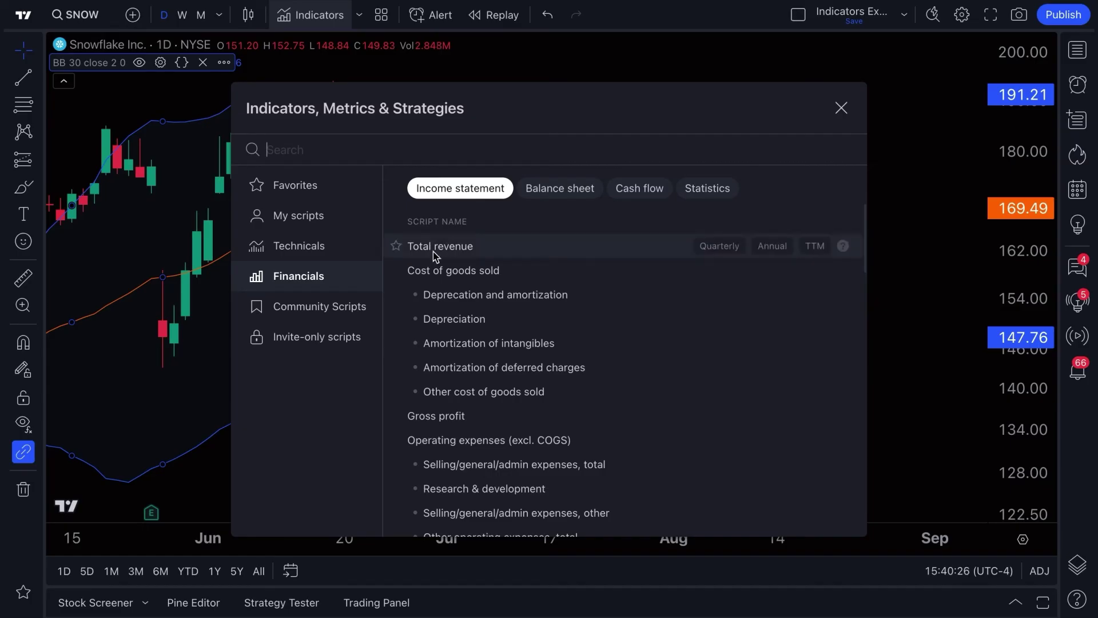
{"action": "left_click", "coordinate": [560, 190]}
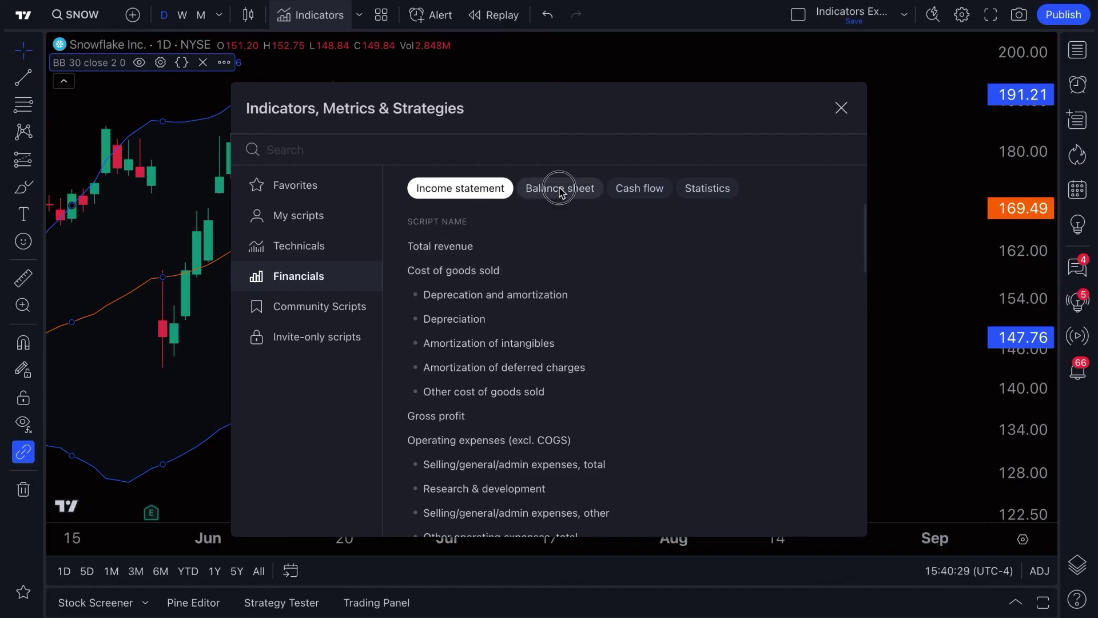
{"action": "left_click", "coordinate": [634, 188]}
{"action": "left_click", "coordinate": [720, 195]}
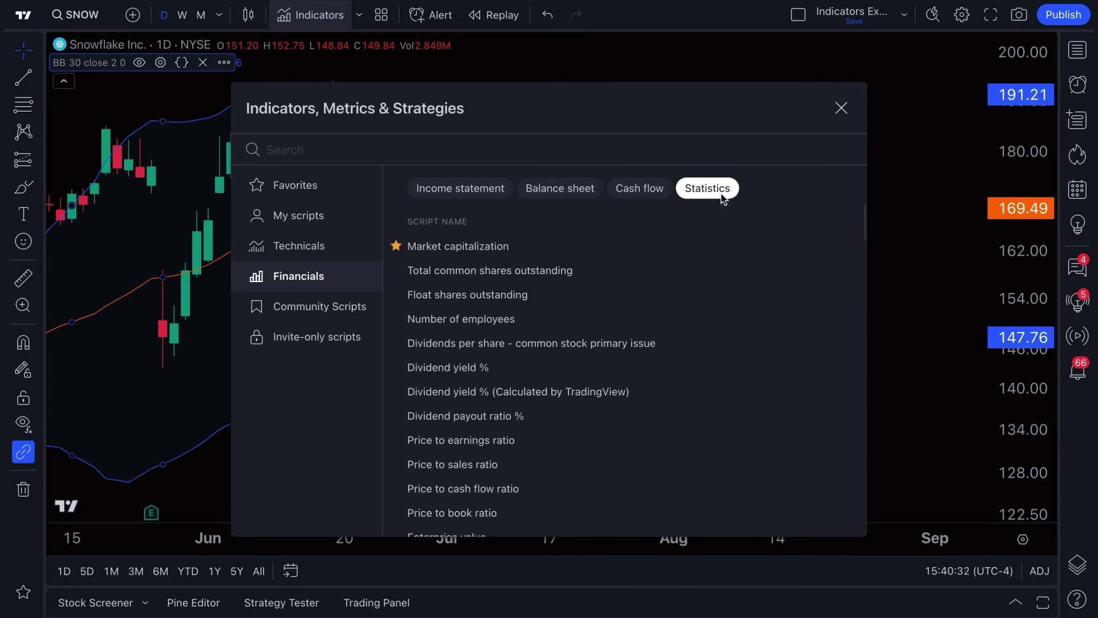
{"action": "scroll", "coordinate": [493, 435], "scroll_direction": "down", "scroll_amount": 1}
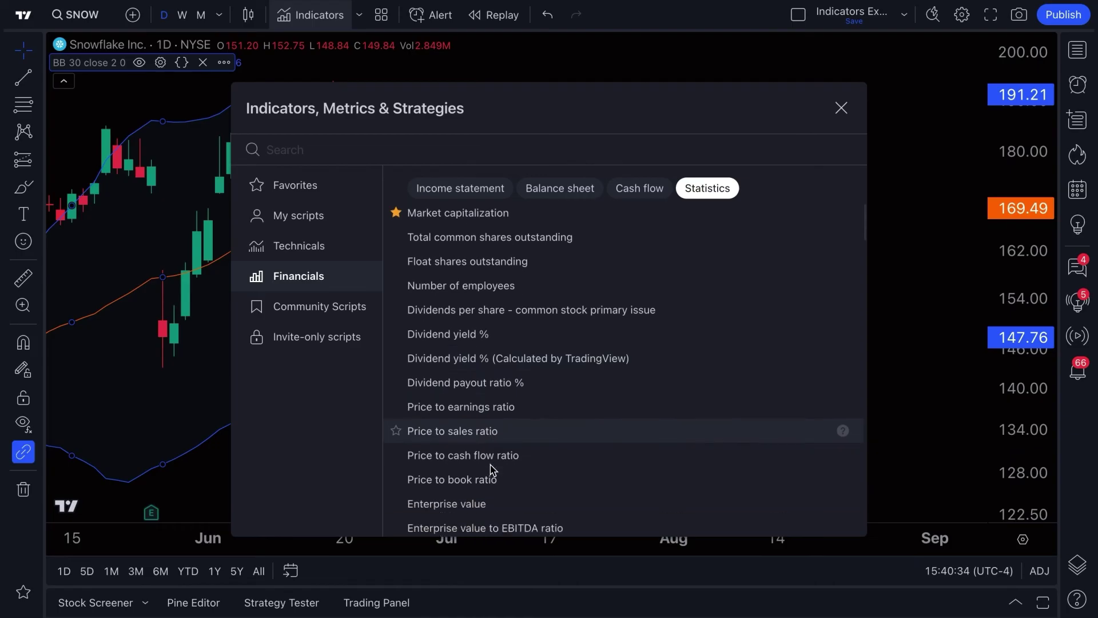
{"action": "scroll", "coordinate": [490, 470], "scroll_direction": "down", "scroll_amount": 1}
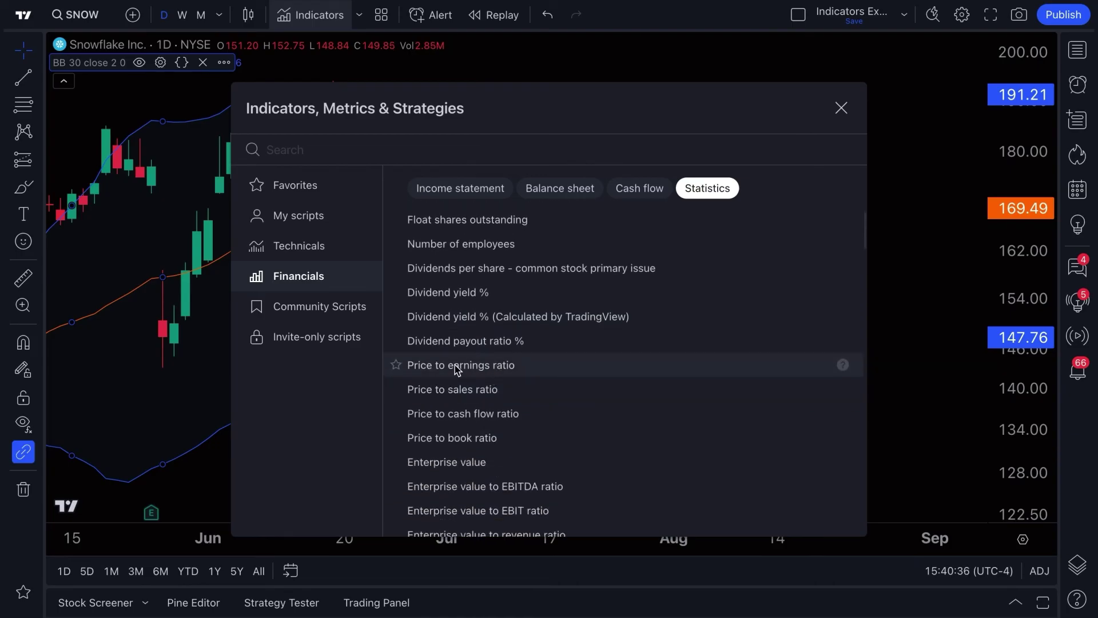
{"action": "left_click", "coordinate": [468, 397]}
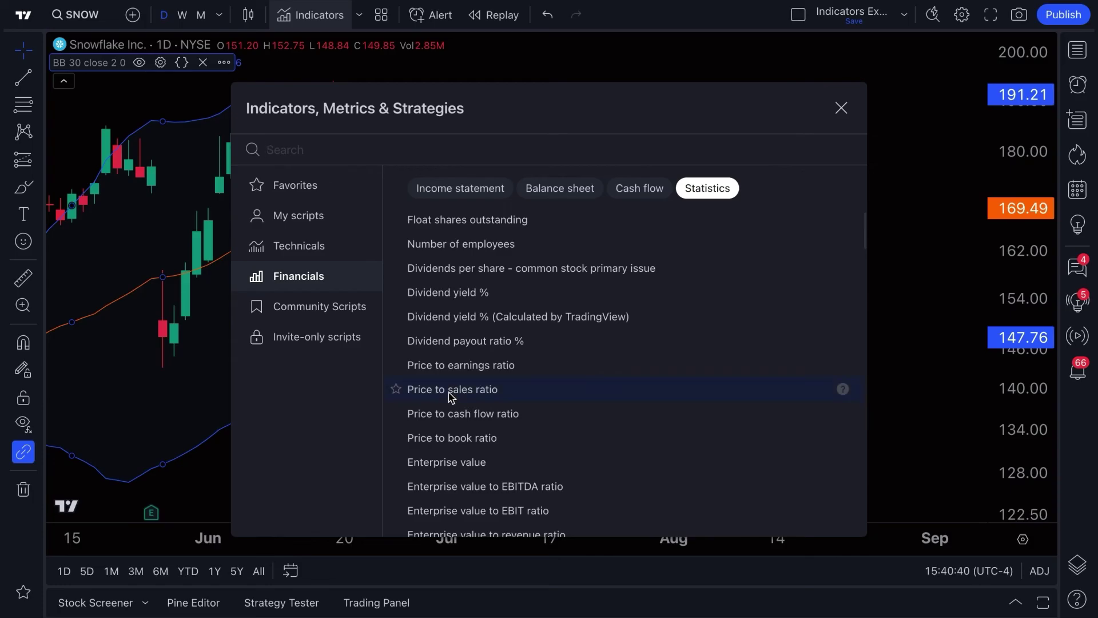
{"action": "left_click", "coordinate": [840, 108]}
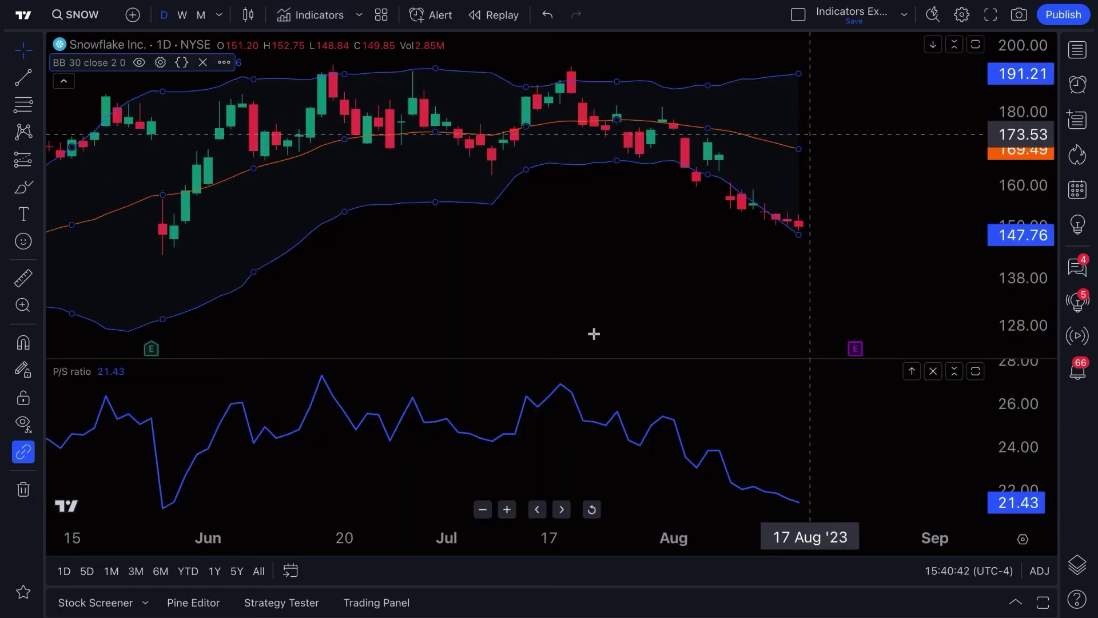
Zoom the time axis out to cover early 2023 through August, and reopen the indicator library
{"action": "scroll", "coordinate": [590, 436], "scroll_direction": "down", "scroll_amount": 10}
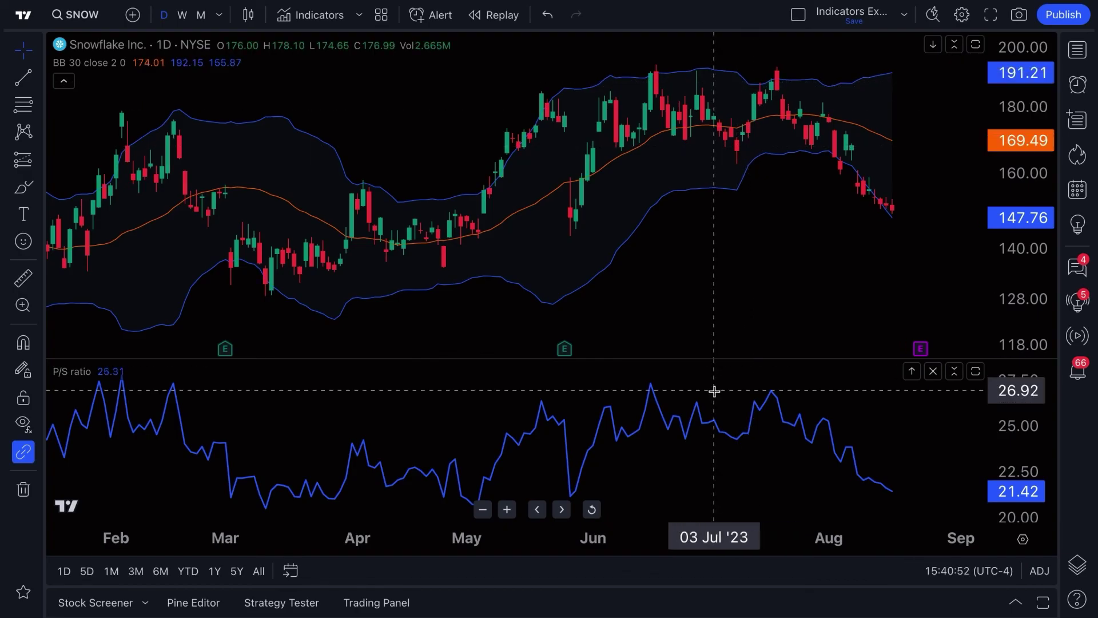
{"action": "scroll", "coordinate": [686, 415], "scroll_direction": "down", "scroll_amount": 1}
{"action": "scroll", "coordinate": [685, 415], "scroll_direction": "up", "scroll_amount": 1}
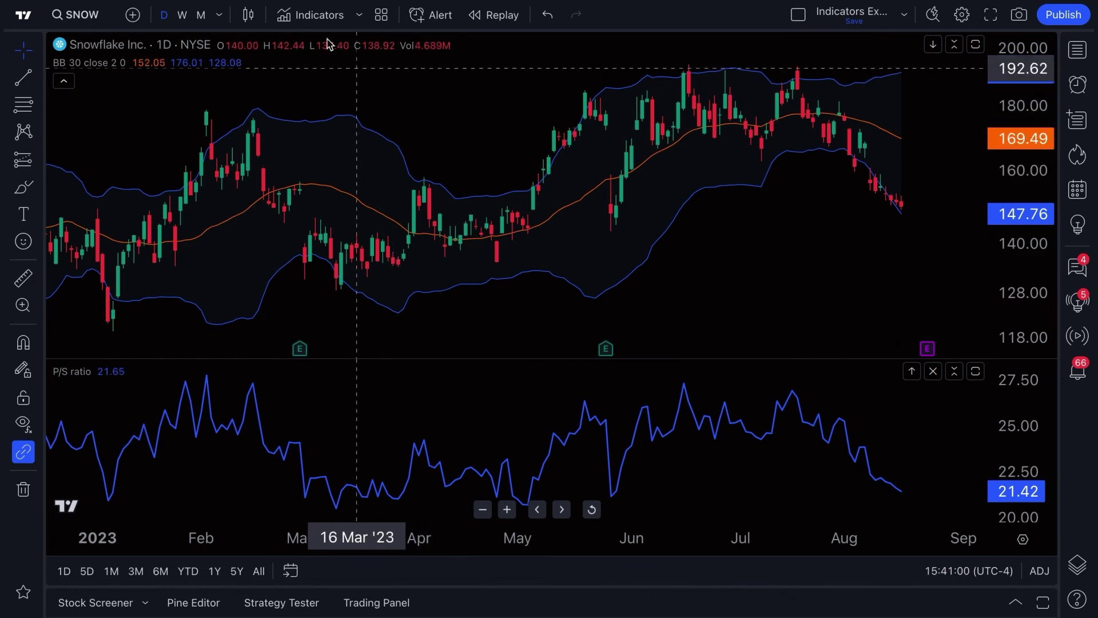
{"action": "left_click", "coordinate": [307, 17]}
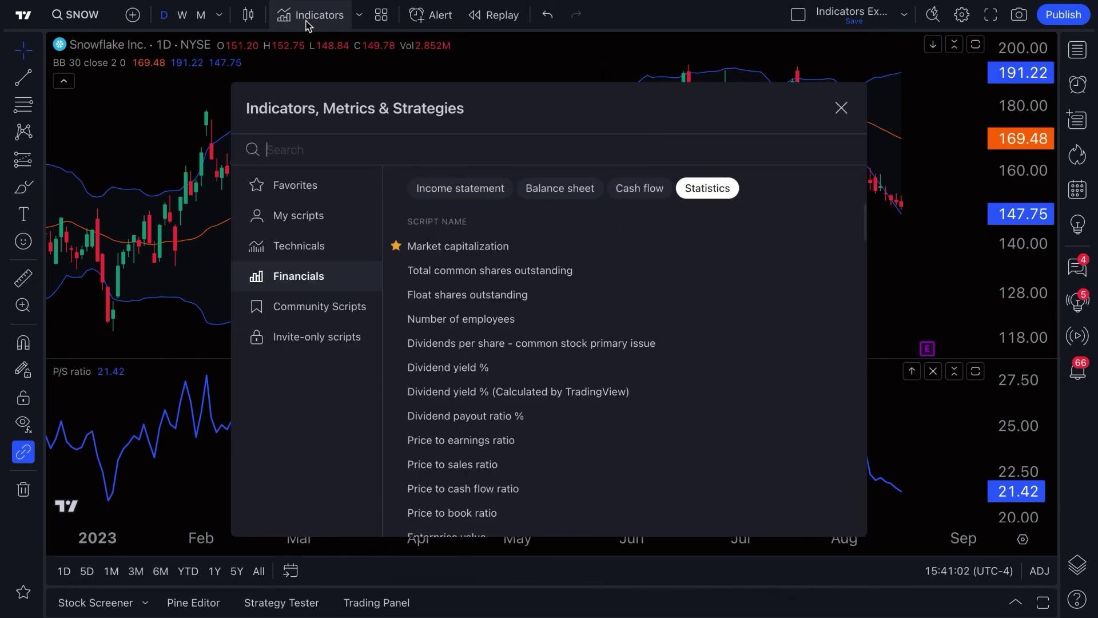
Browse the Income statement metrics, then switch between the financial and technical indicator categories
{"action": "left_click", "coordinate": [469, 194]}
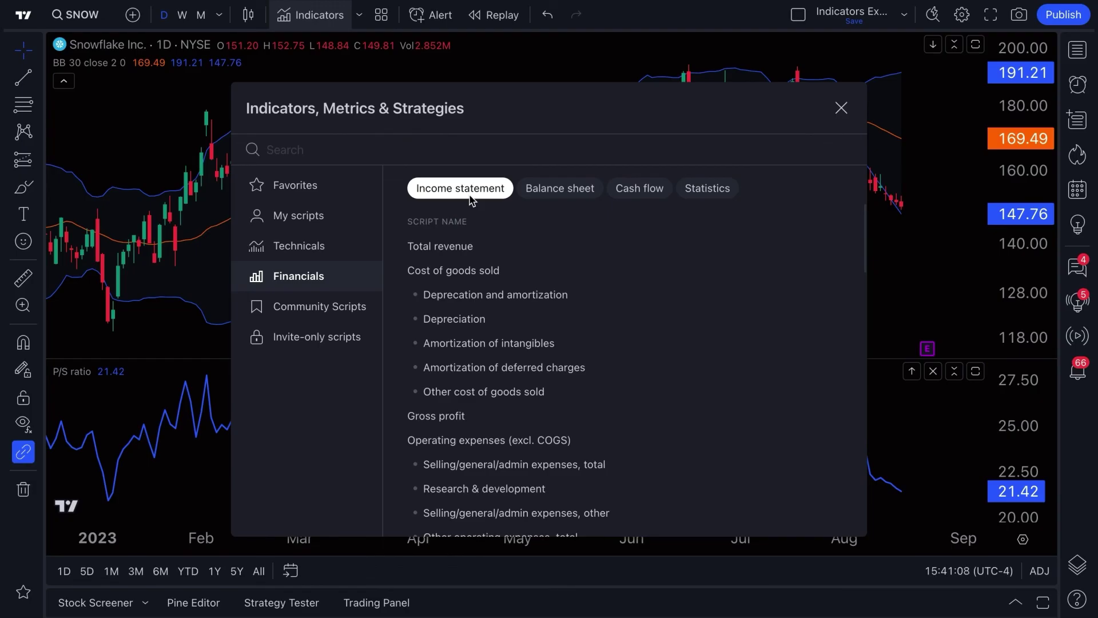
{"action": "left_click", "coordinate": [330, 249]}
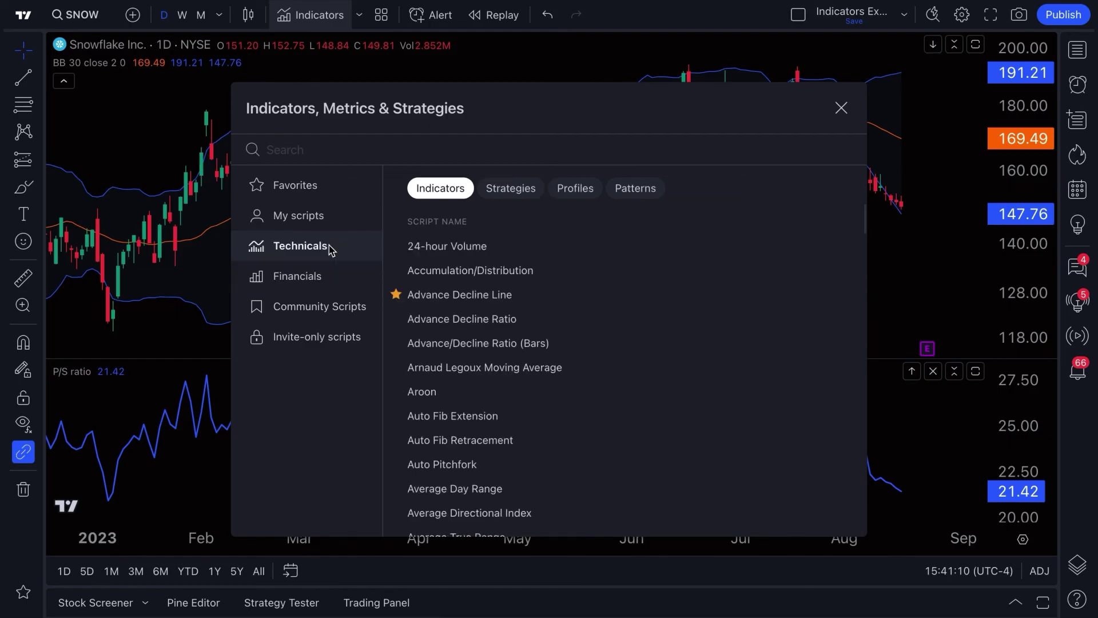
{"action": "left_click", "coordinate": [315, 277]}
{"action": "left_click", "coordinate": [322, 250]}
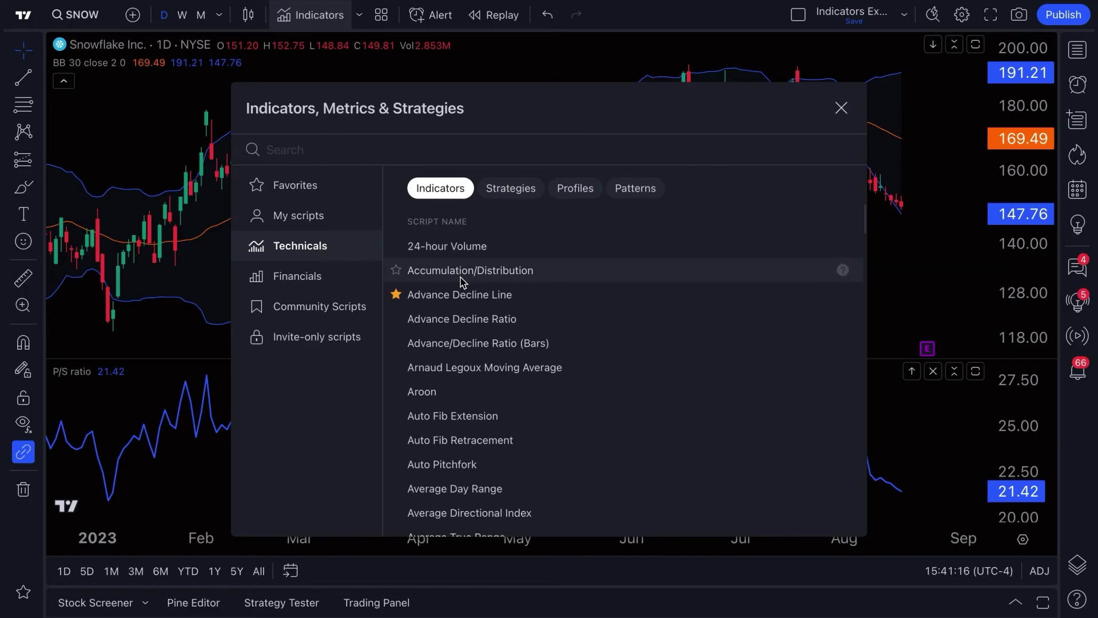
{"action": "scroll", "coordinate": [478, 413], "scroll_direction": "down", "scroll_amount": 4}
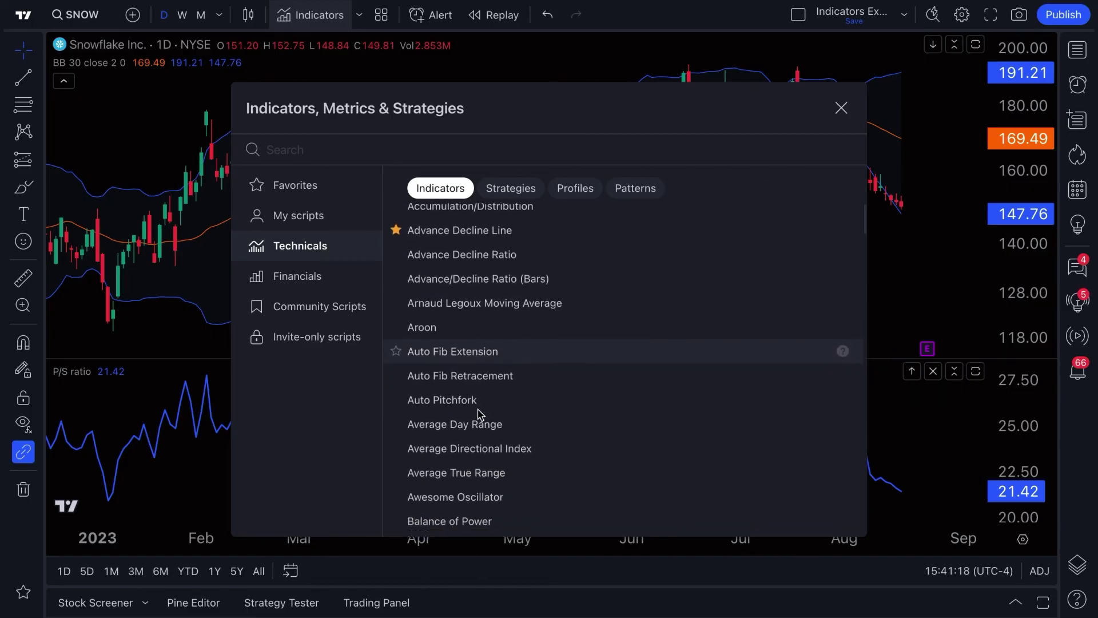
Look through the Strategies, Profiles and Patterns script lists, ending back on the technical indicators list
{"action": "left_click", "coordinate": [511, 188]}
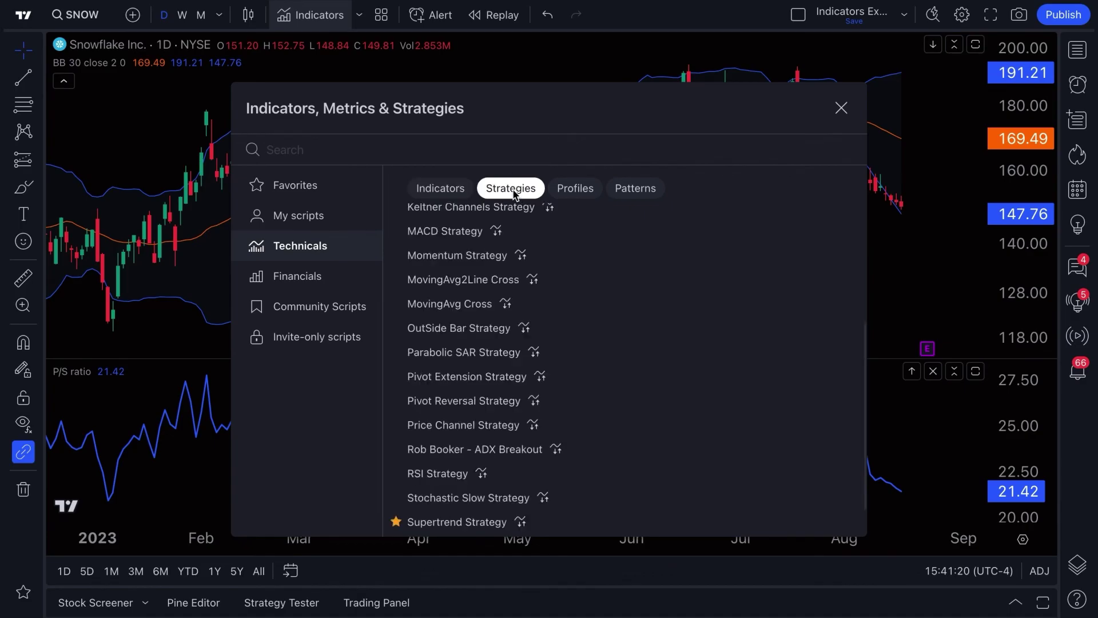
{"action": "left_click", "coordinate": [569, 190]}
{"action": "left_click", "coordinate": [633, 195]}
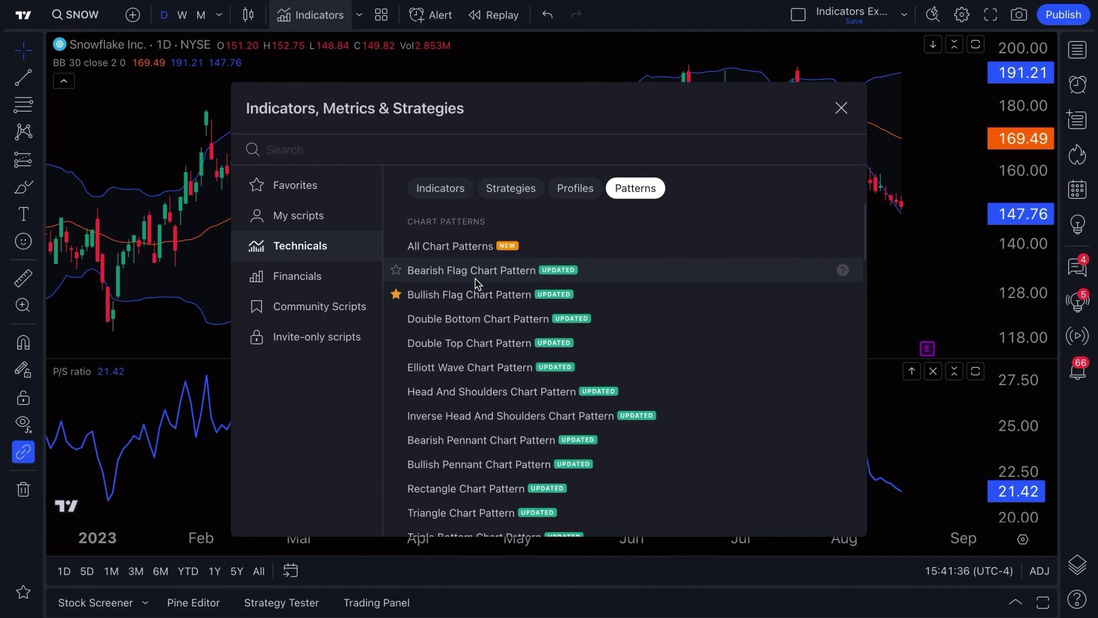
{"action": "left_click", "coordinate": [575, 191]}
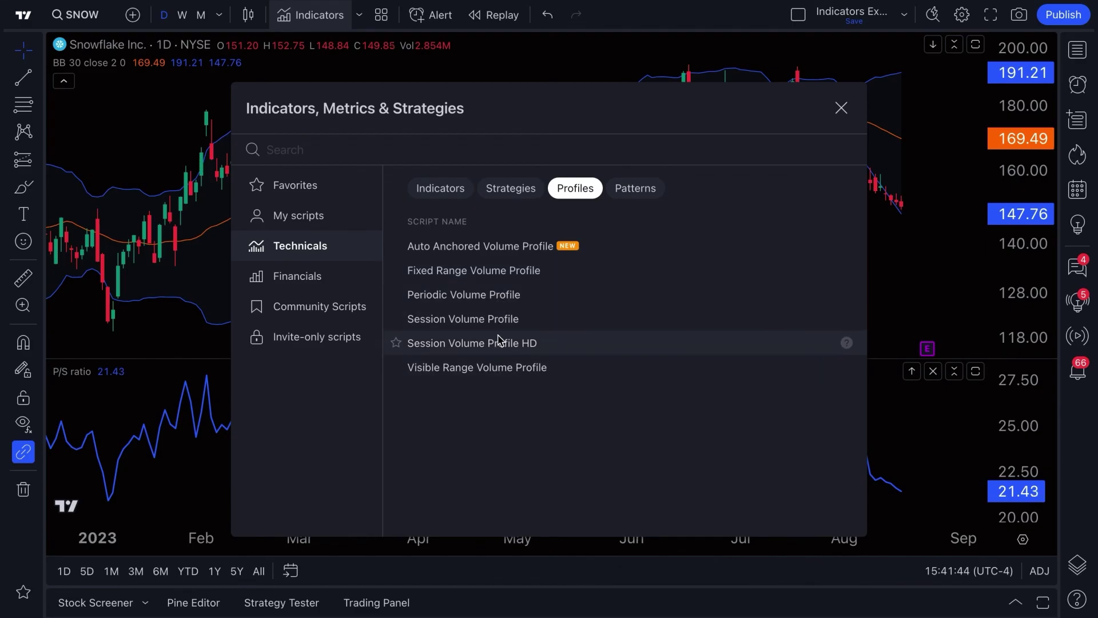
{"action": "left_click", "coordinate": [456, 194]}
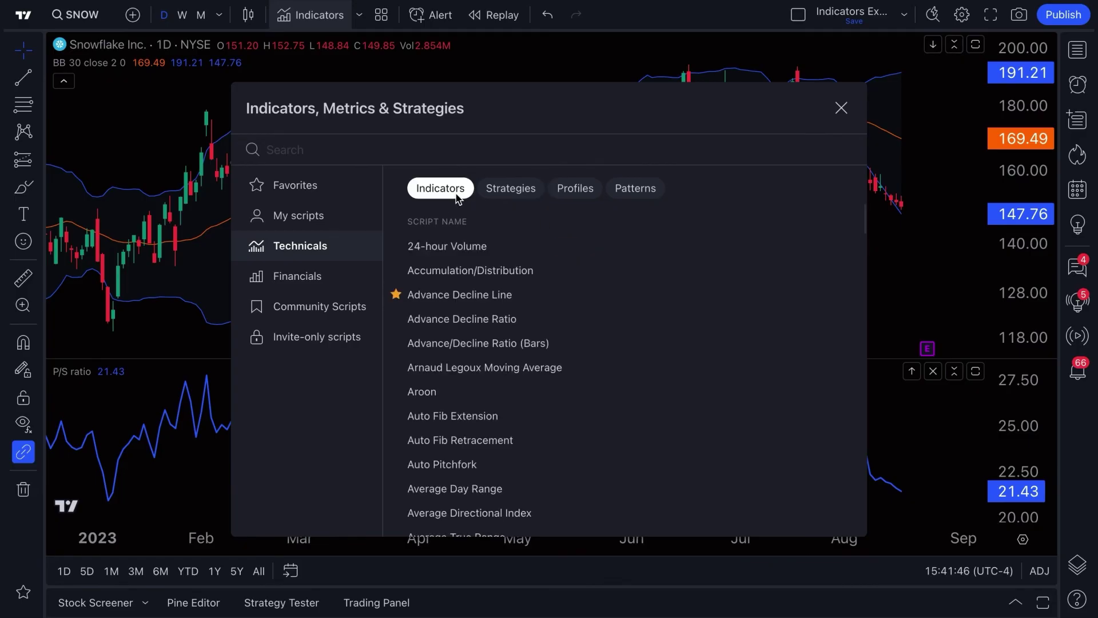